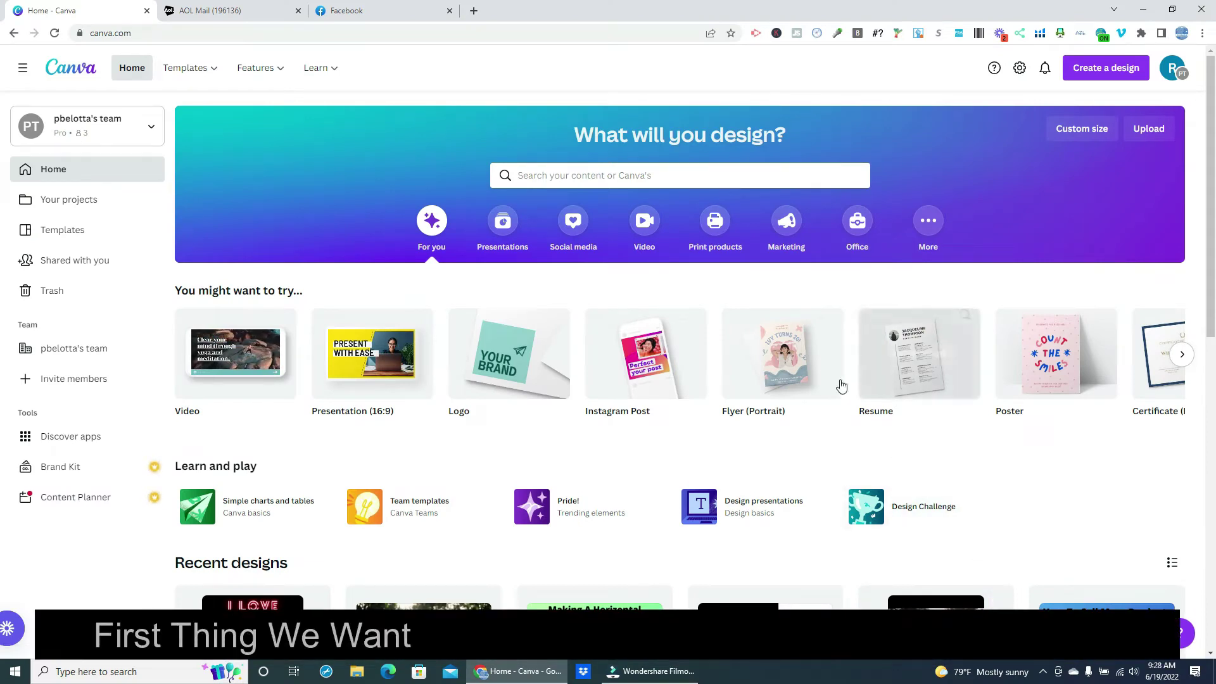
Step: Pick the Video category on the Canva home page to start a Mobile Video design
click(646, 225)
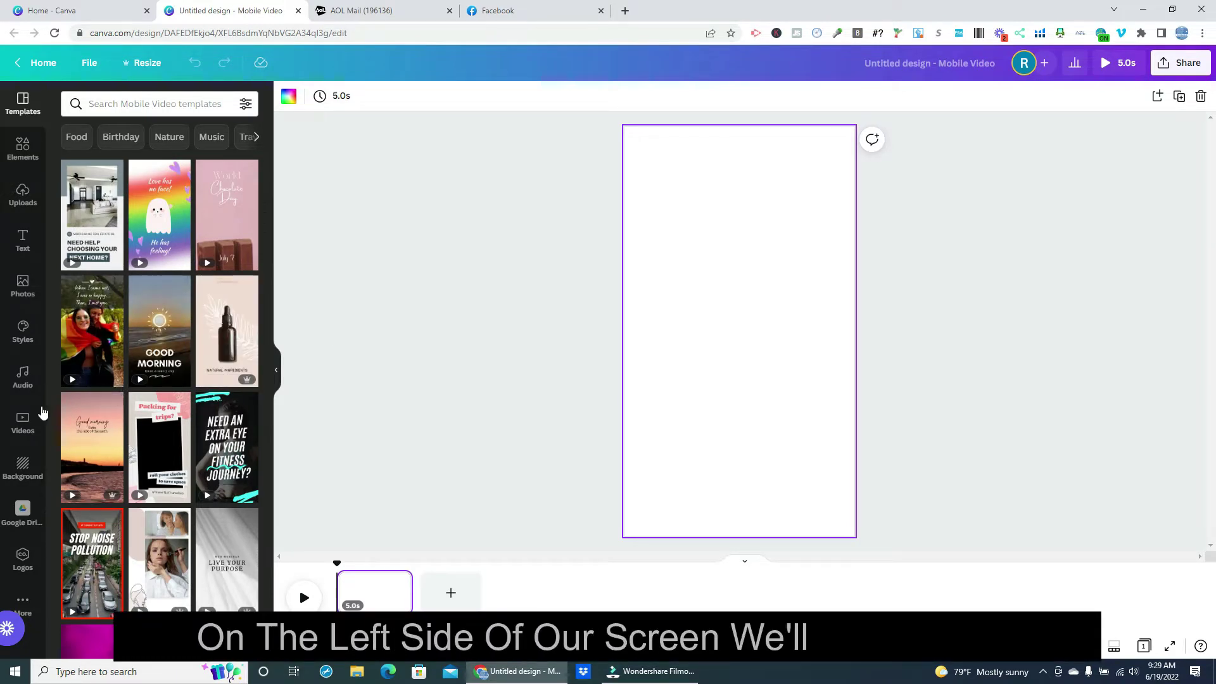
Step: Search the Videos library for 'vertical video' and scroll to the 41-second bonfire clip
click(28, 423)
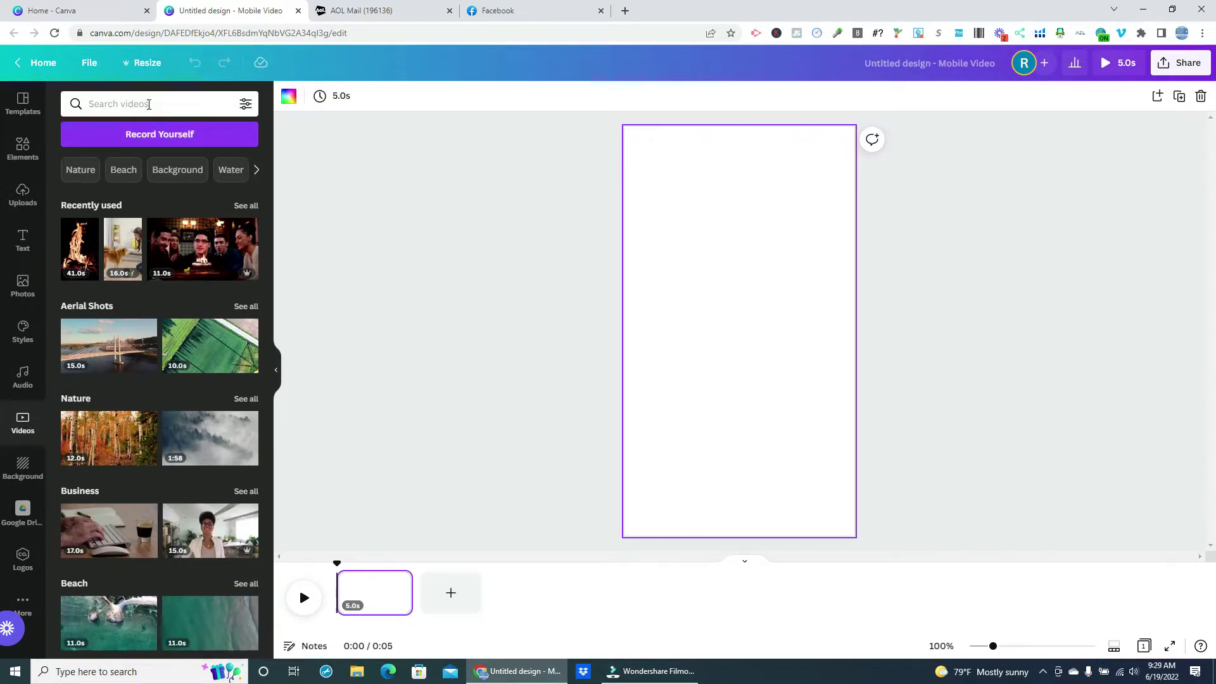
text(ve)
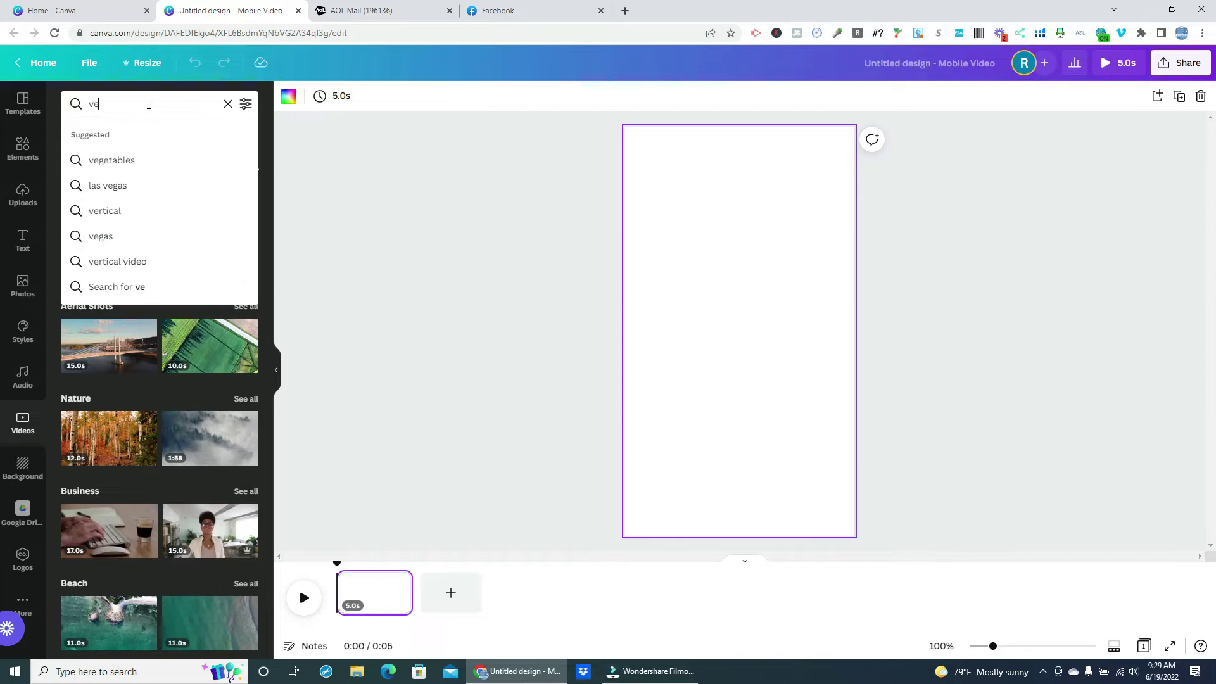
text(rt)
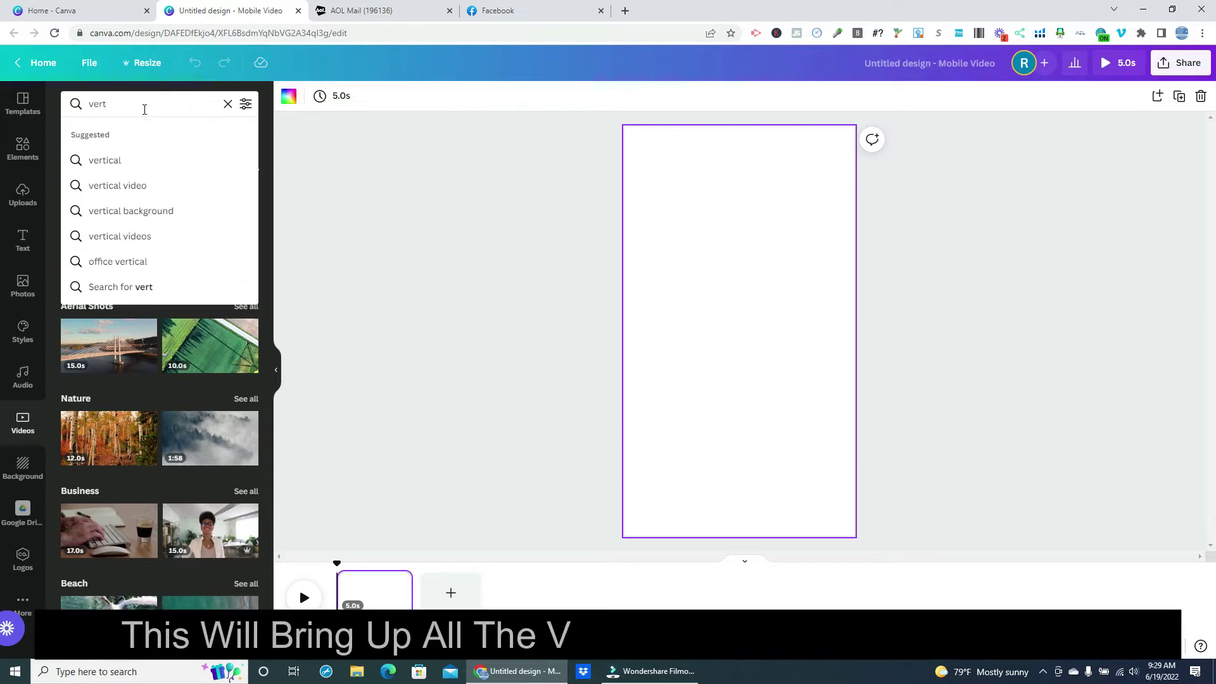
click(129, 189)
scroll(109, 274, down, 5)
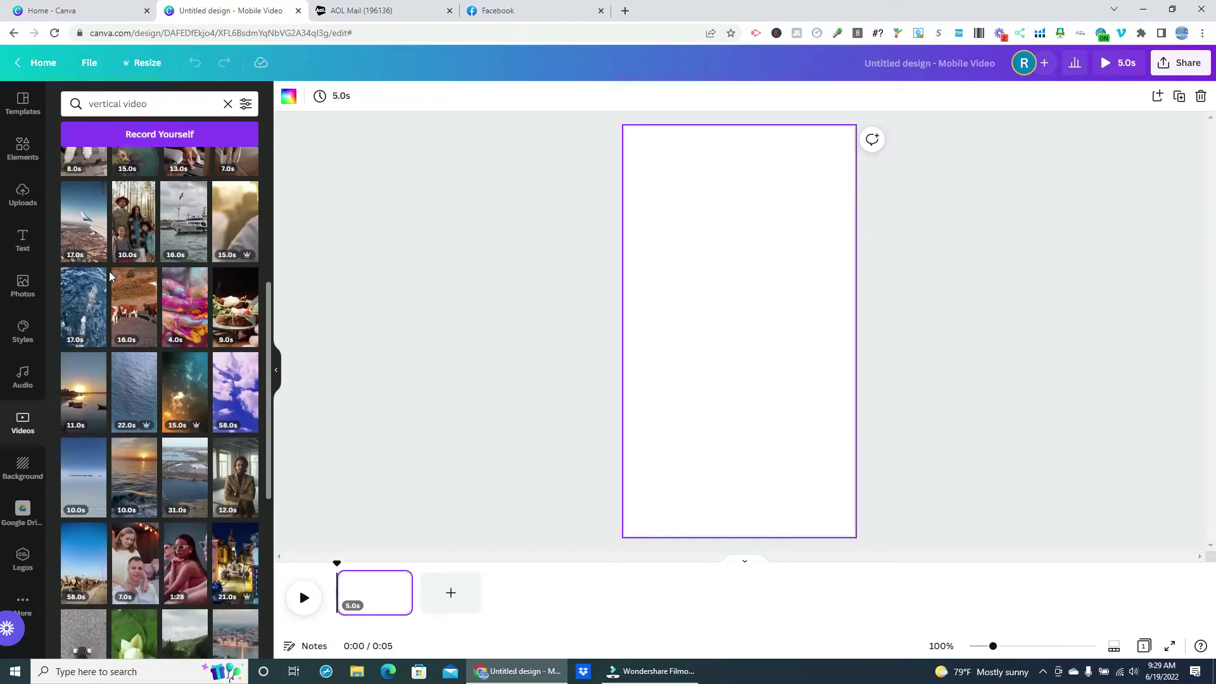
scroll(108, 274, down, 10)
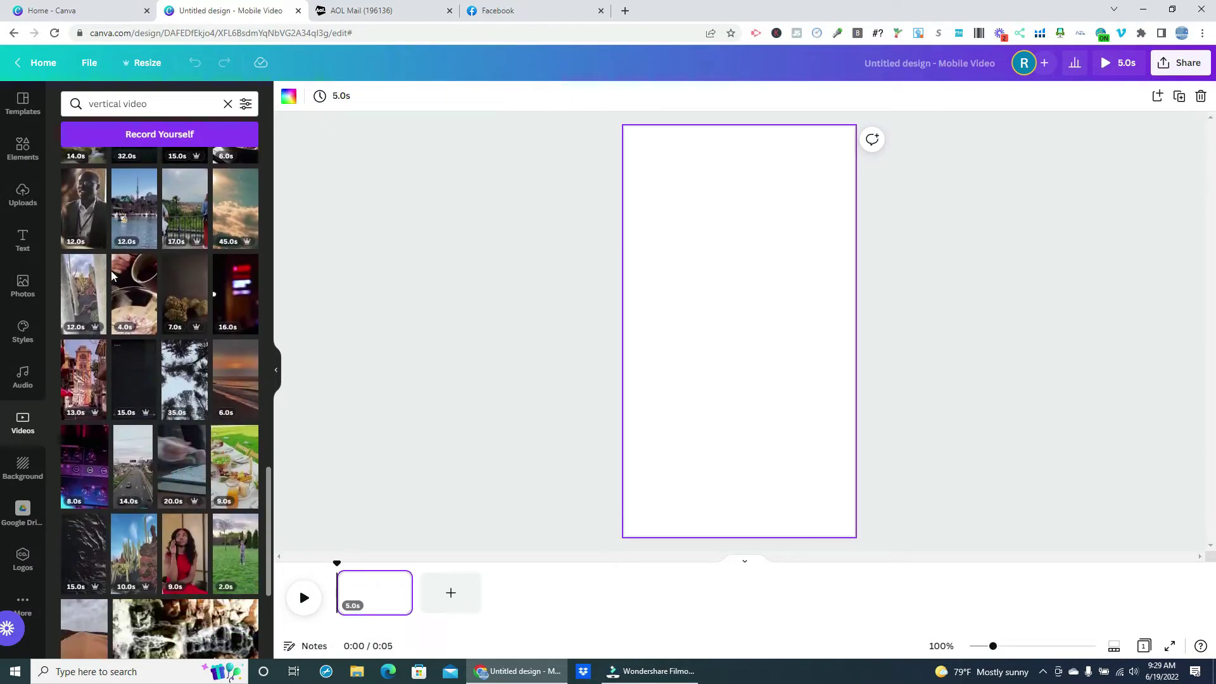
scroll(111, 275, down, 2)
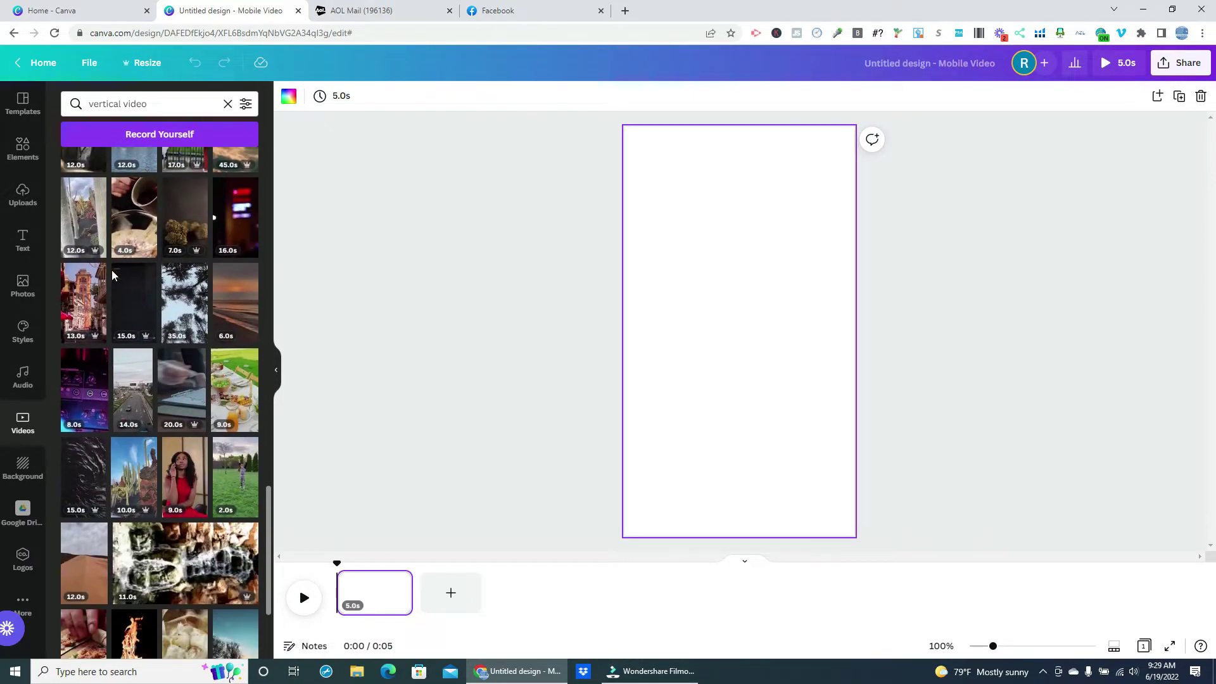
scroll(111, 270, down, 2)
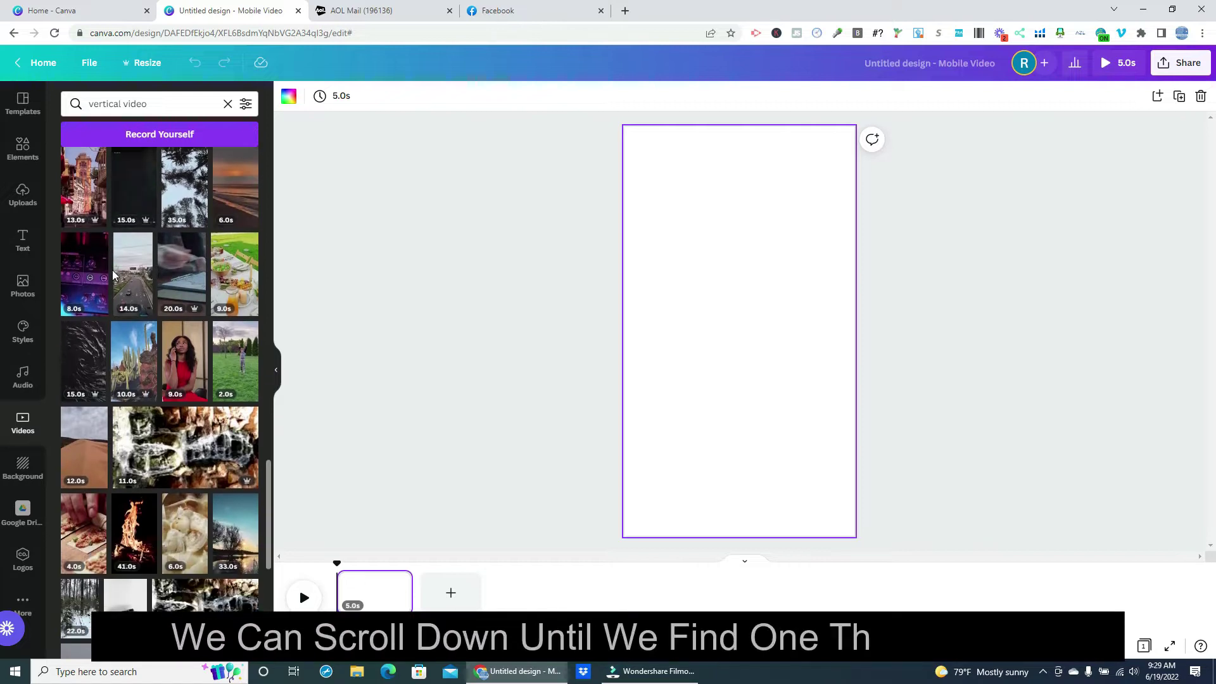
scroll(112, 269, down, 4)
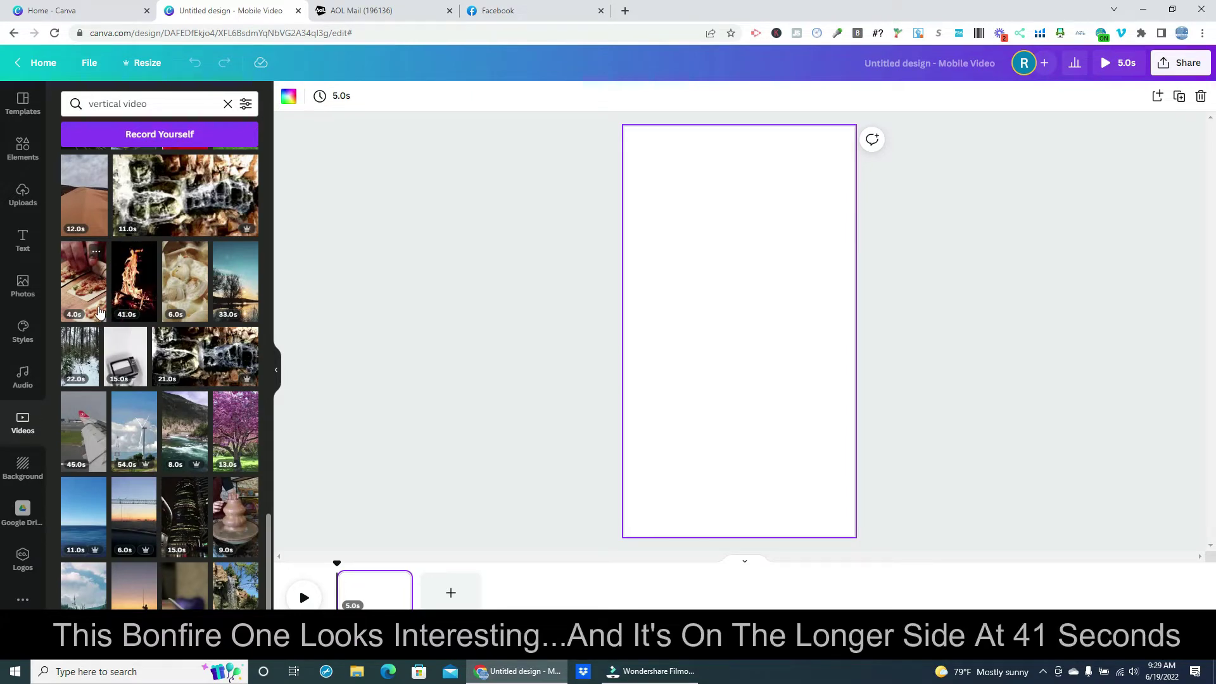
Step: Add the 41-second bonfire clip and enlarge it until it covers the whole 1080 × 1920 page
click(132, 286)
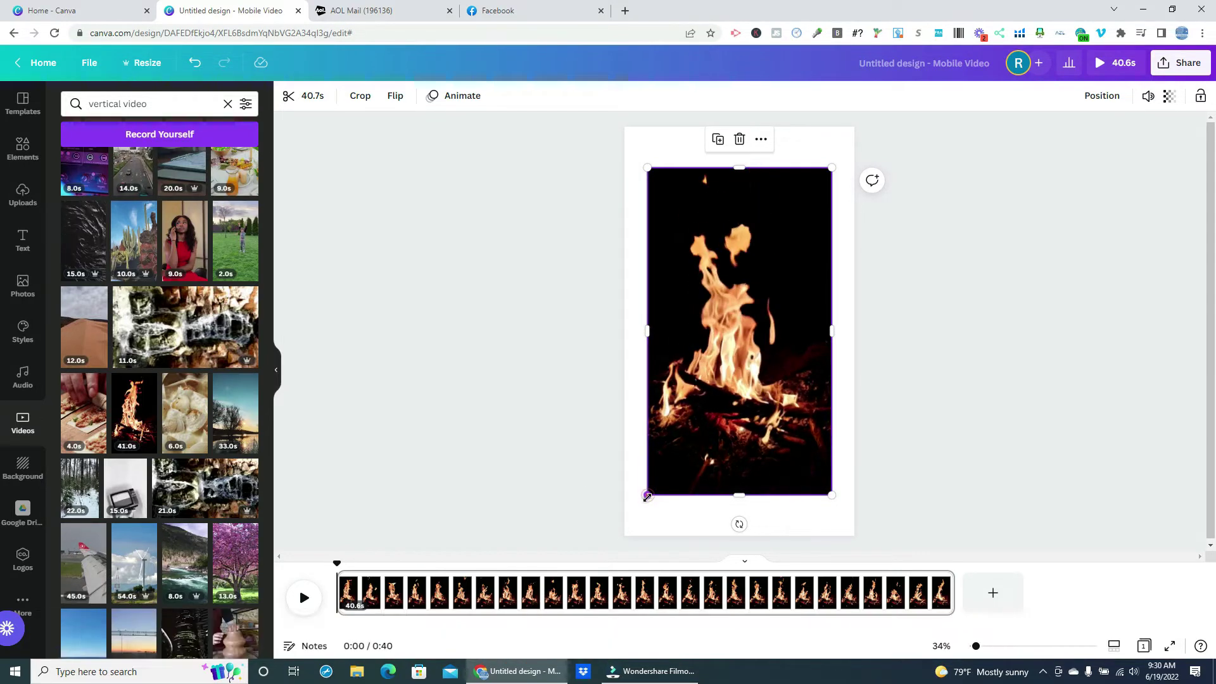
drag(647, 496, 627, 537)
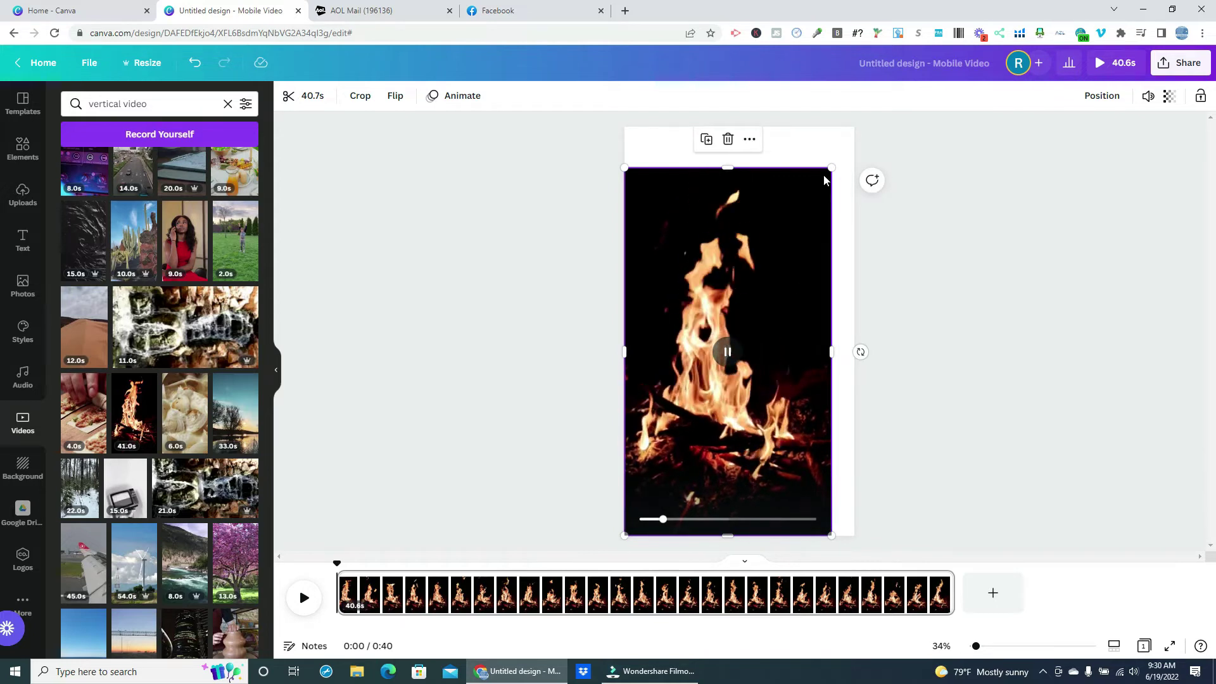
drag(830, 169, 860, 132)
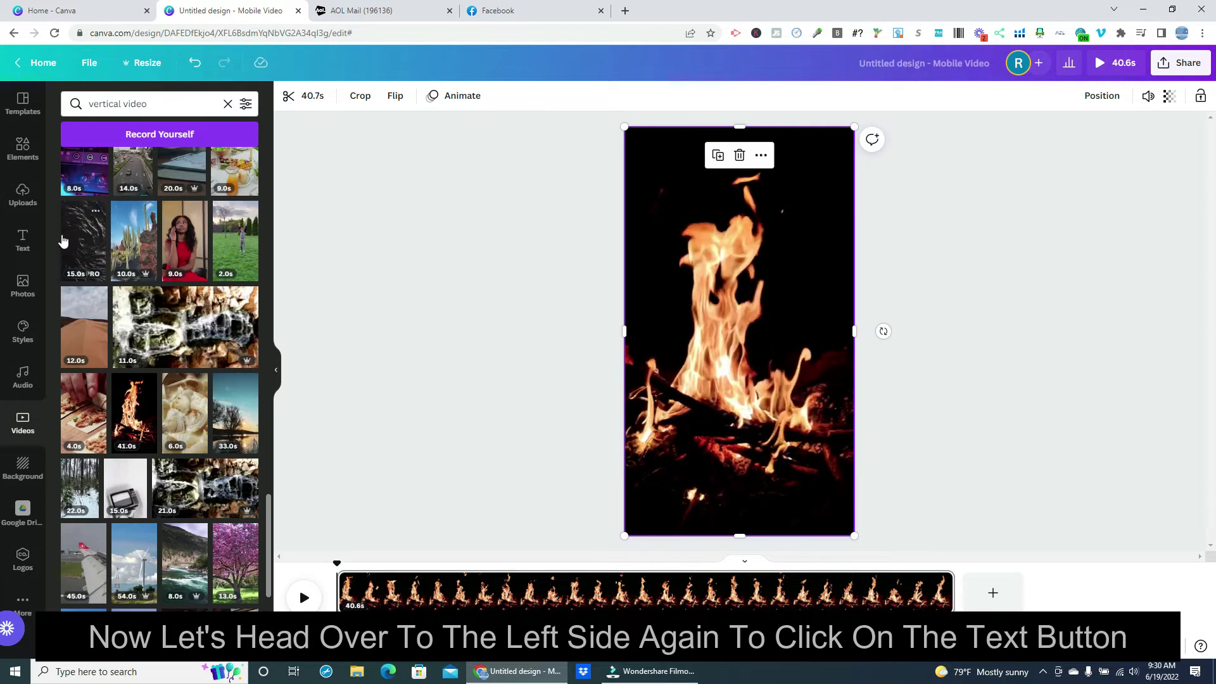
Step: Insert the neon PIZZA PARTY text, shrink it to 101 and stretch it edge to edge at the top
click(21, 244)
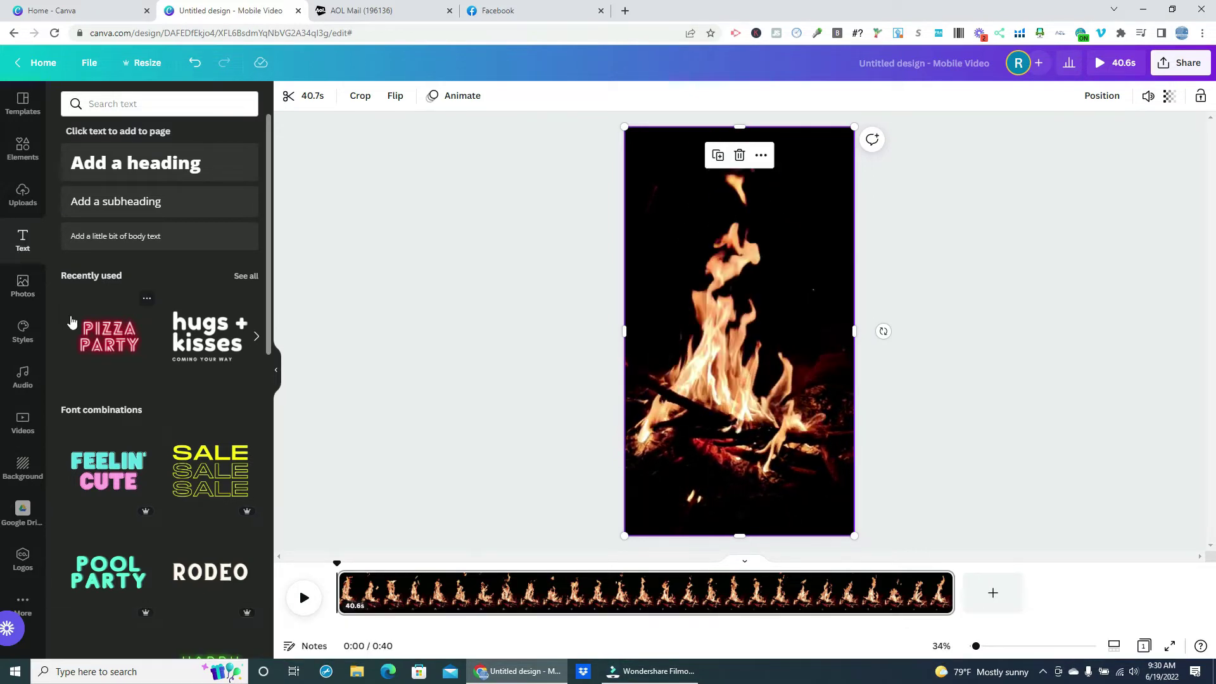
click(107, 350)
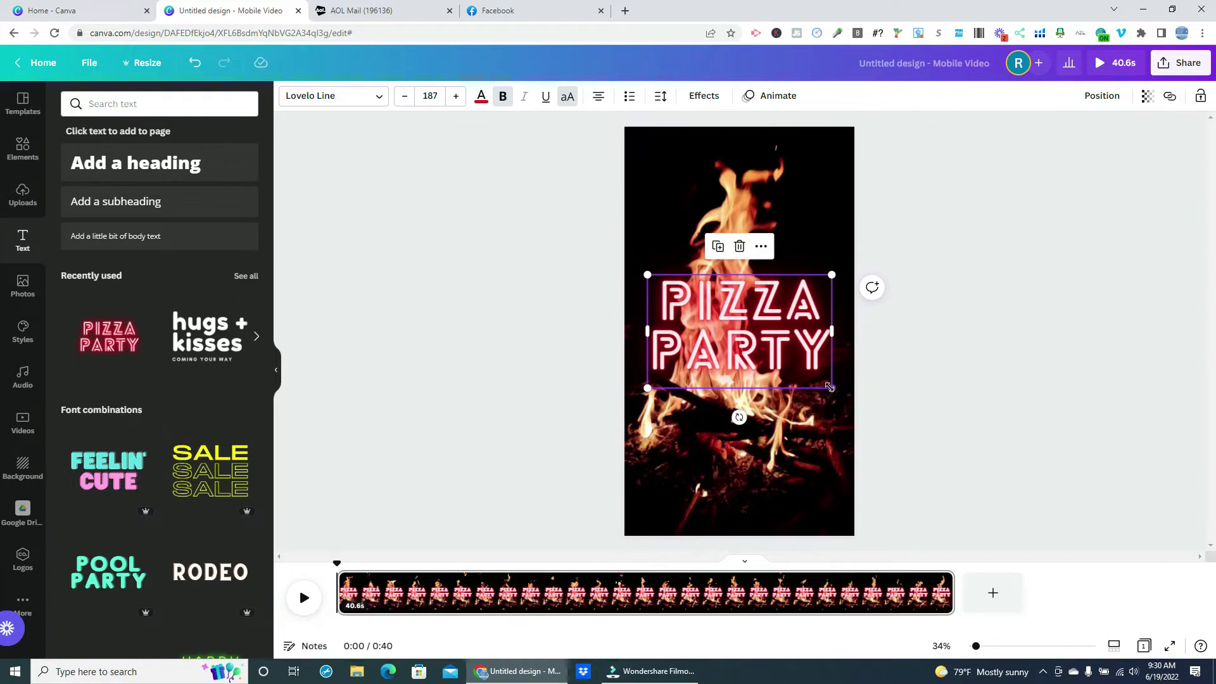
drag(829, 386, 747, 337)
drag(694, 306, 737, 158)
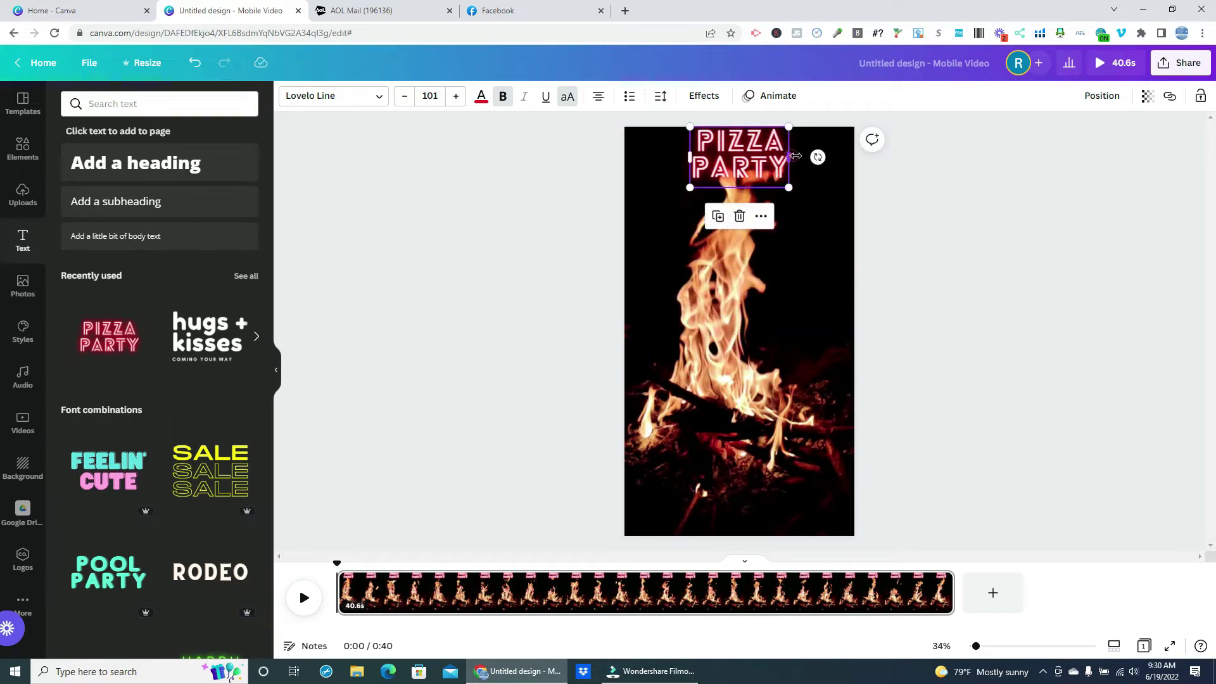
drag(795, 155, 855, 157)
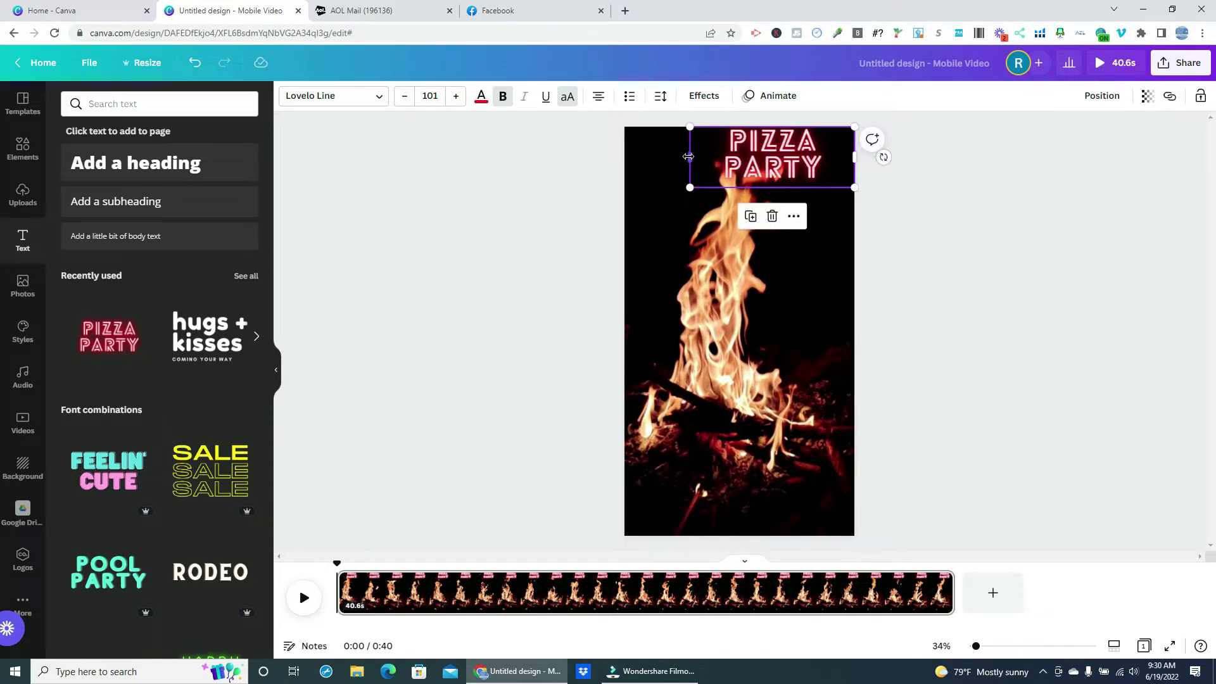
drag(688, 156, 623, 146)
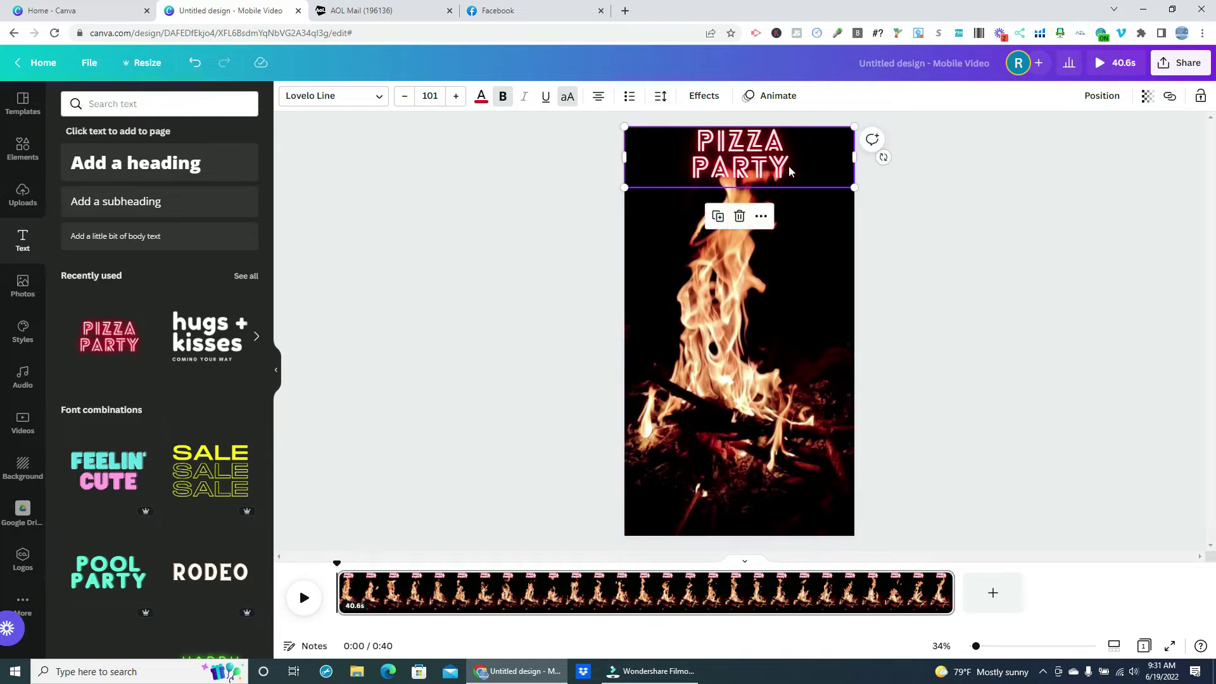
Step: Replace PIZZA PARTY with 'I LOVE' above and 'SUMMER BONFIRES AT THE BEACH' below, nudged slightly down
click(845, 173)
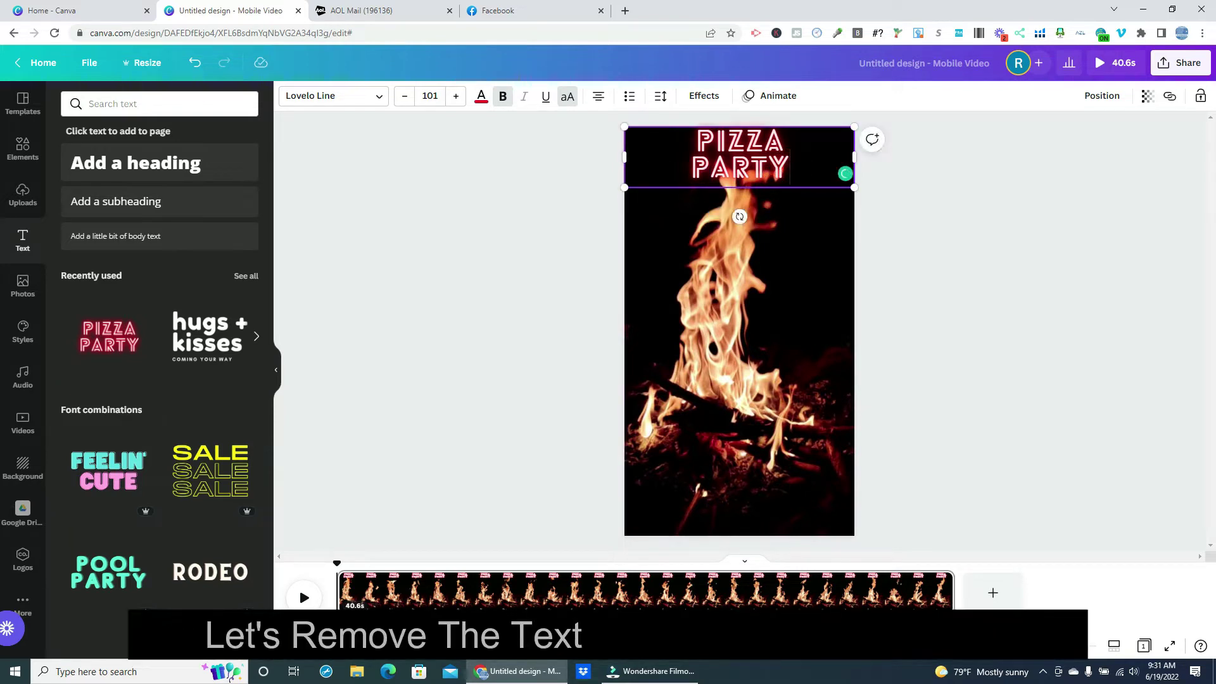
key(BackSpace)
key(BackSpace)
key(BackSpace)
key(BackSpace)
key(BackSpace)
key(BackSpace)
key(BackSpace)
key(BackSpace)
key(BackSpace)
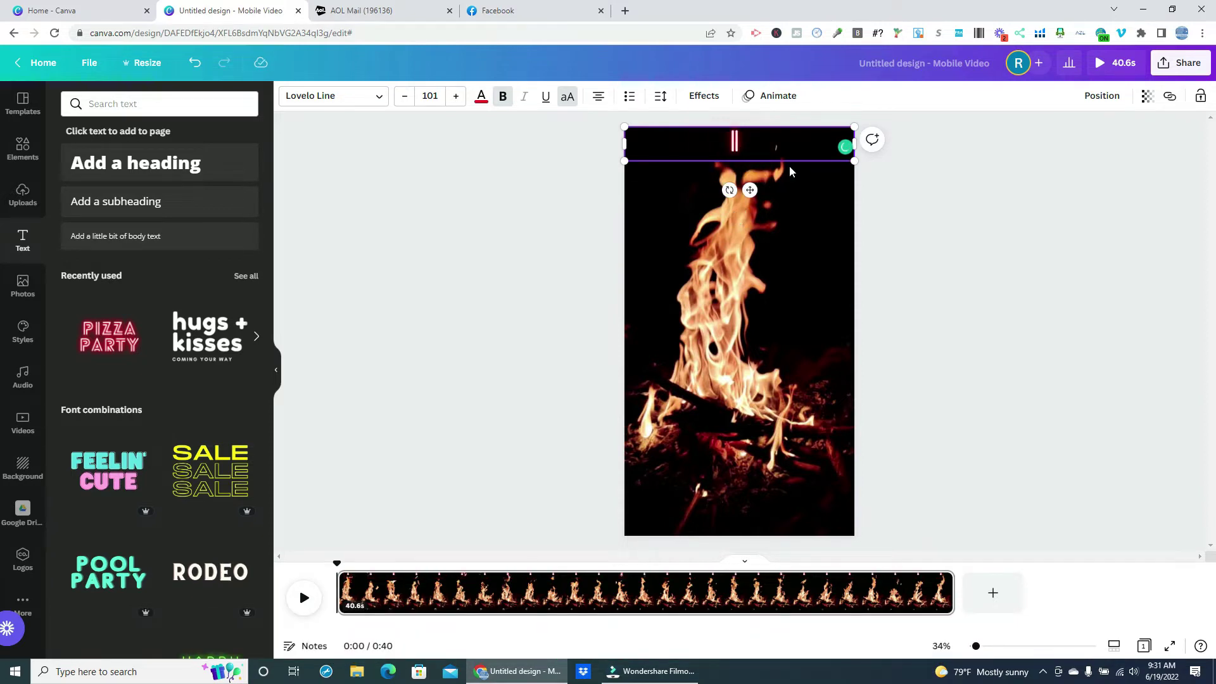
text(I LOVE)
key(Return)
key(Return)
key(Return)
key(Return)
key(Return)
key(Return)
key(Return)
key(Return)
key(Return)
key(Return)
text(SUMMER BONFI)
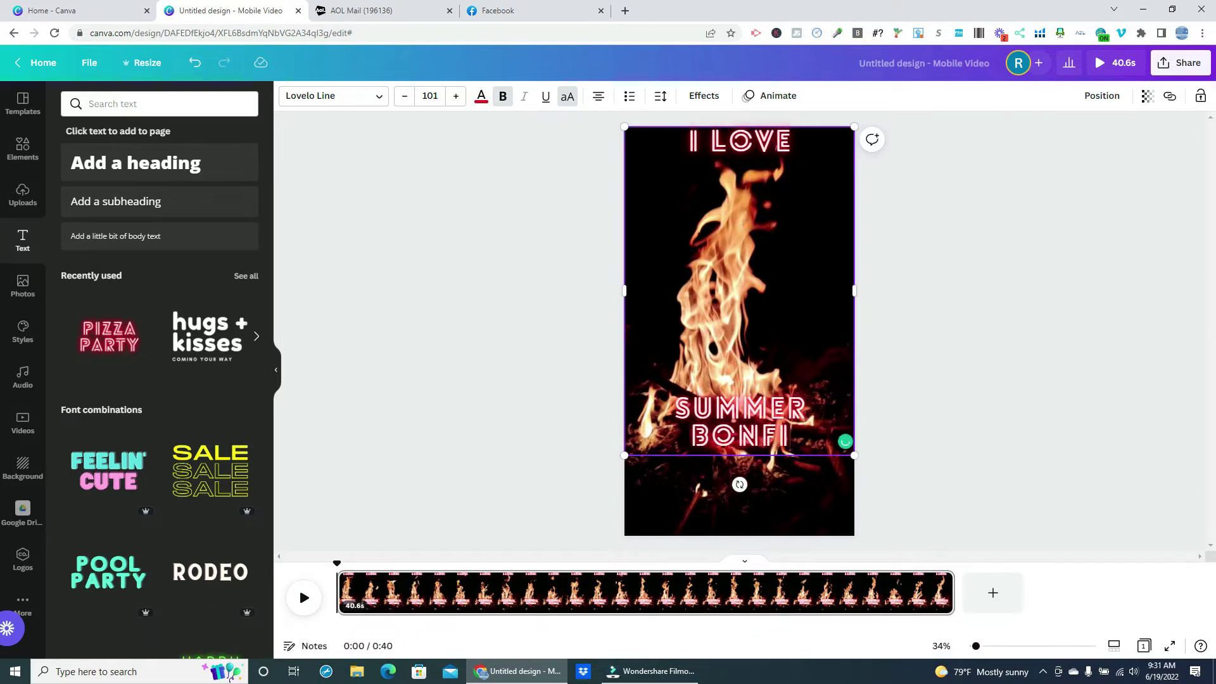
text(RES AT)
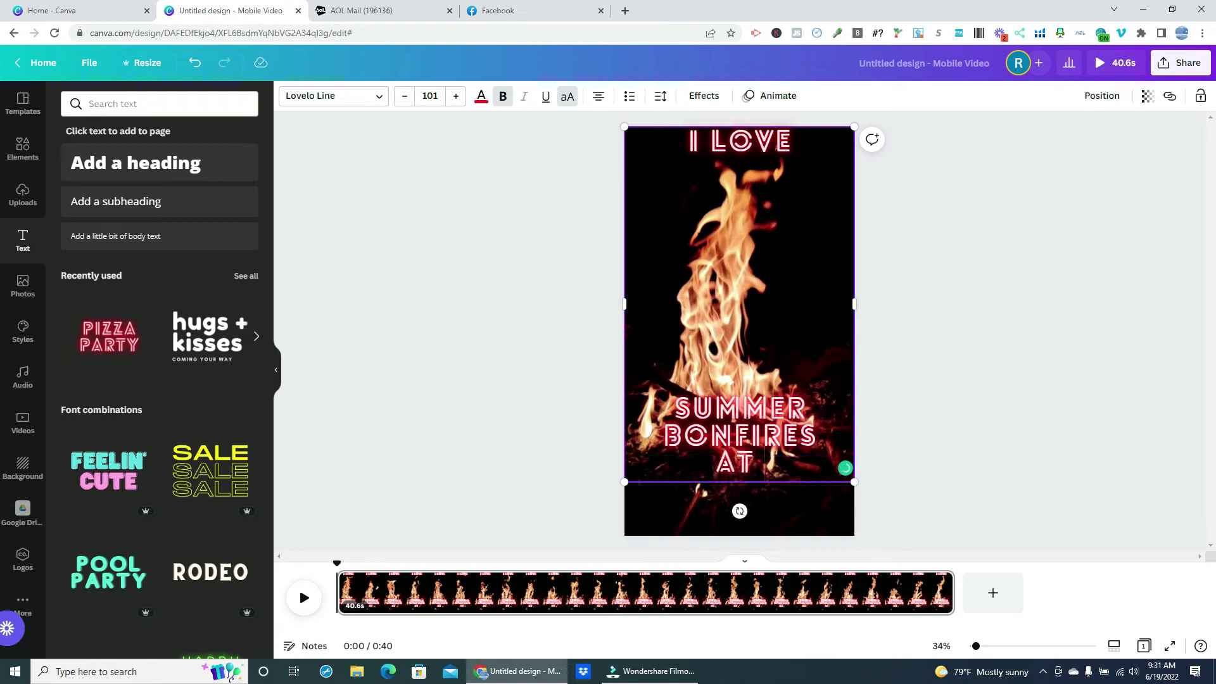
text( THE BEA)
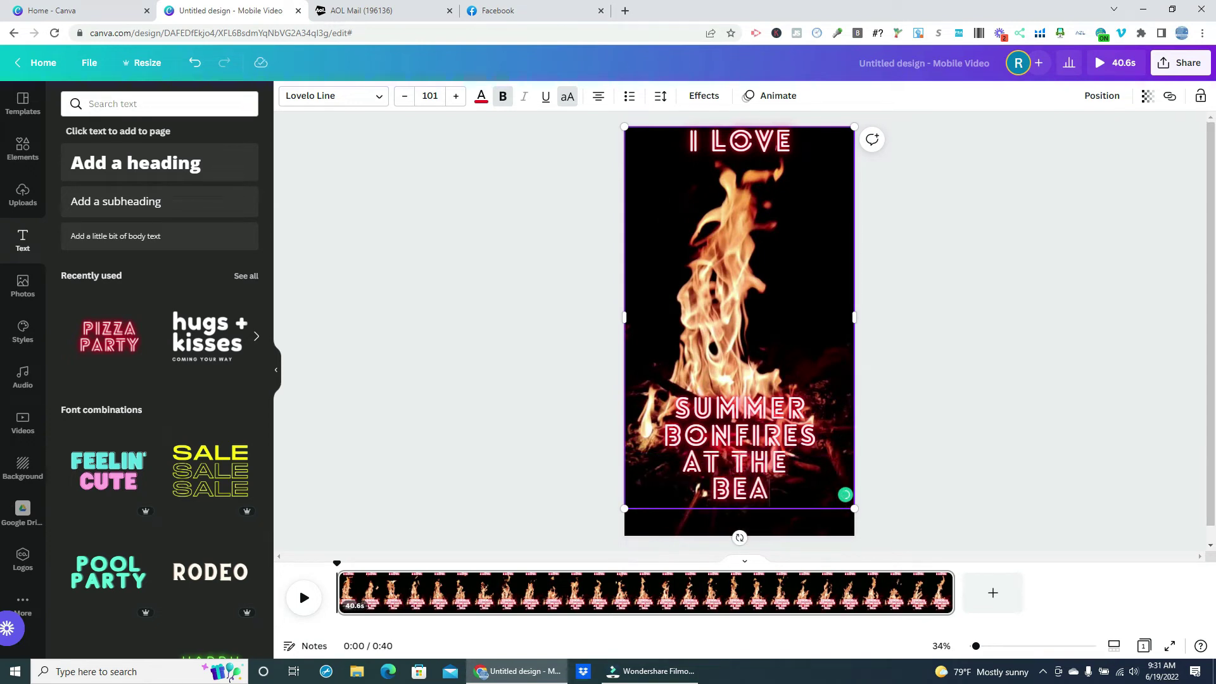
text(CH)
drag(788, 511, 789, 530)
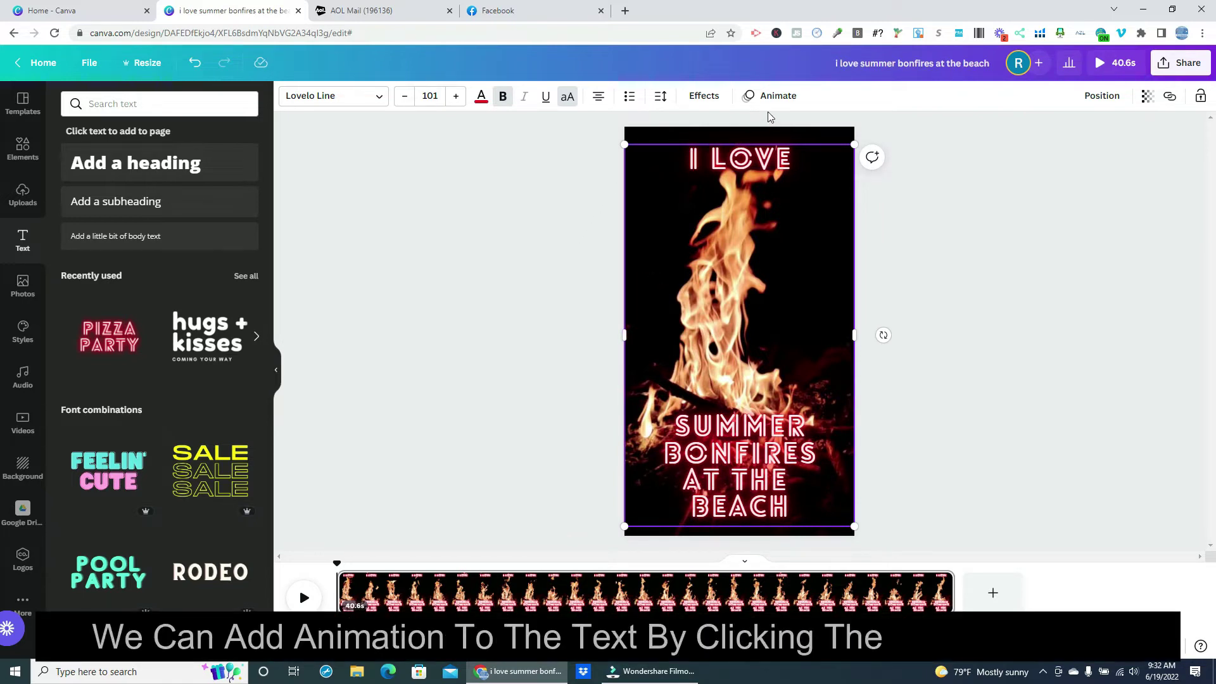
Step: Apply the Typewriter text animation to the neon title and play a preview
click(778, 97)
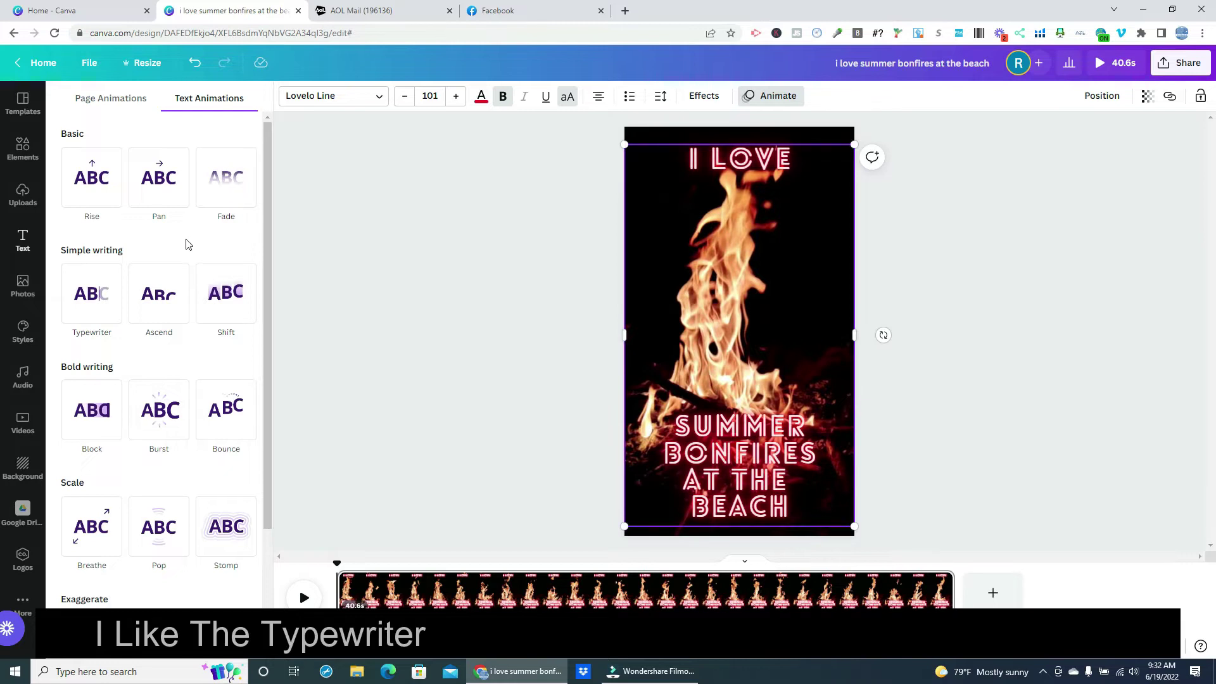
click(90, 300)
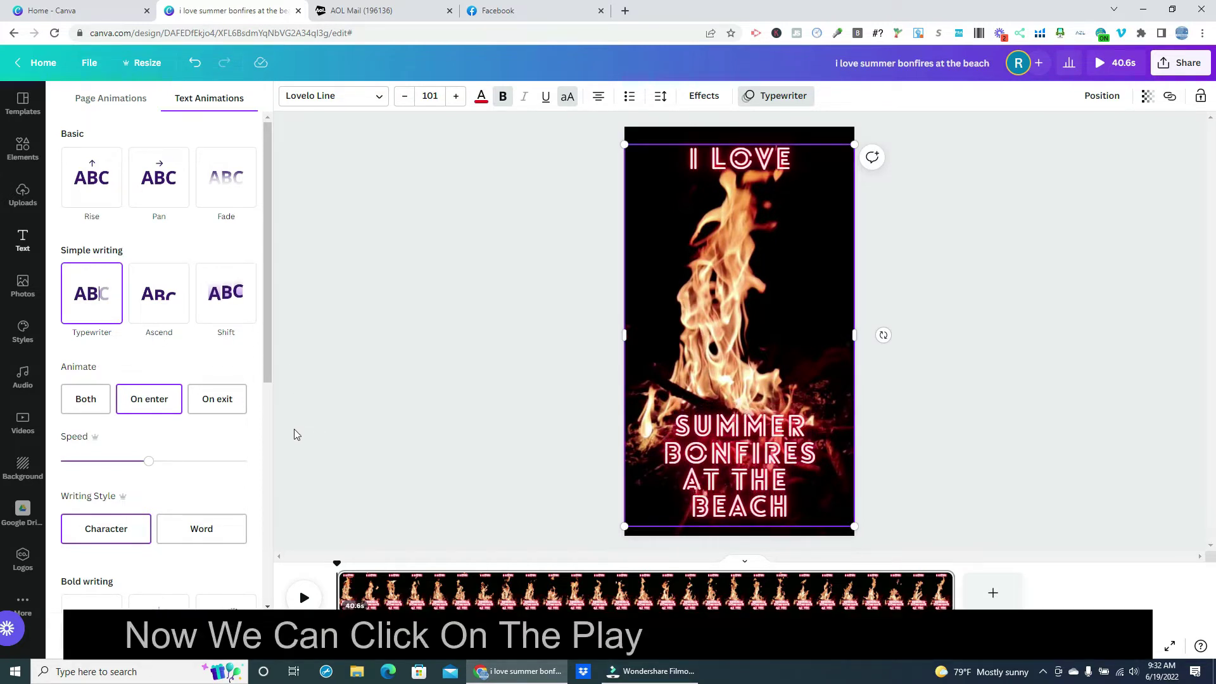
click(304, 599)
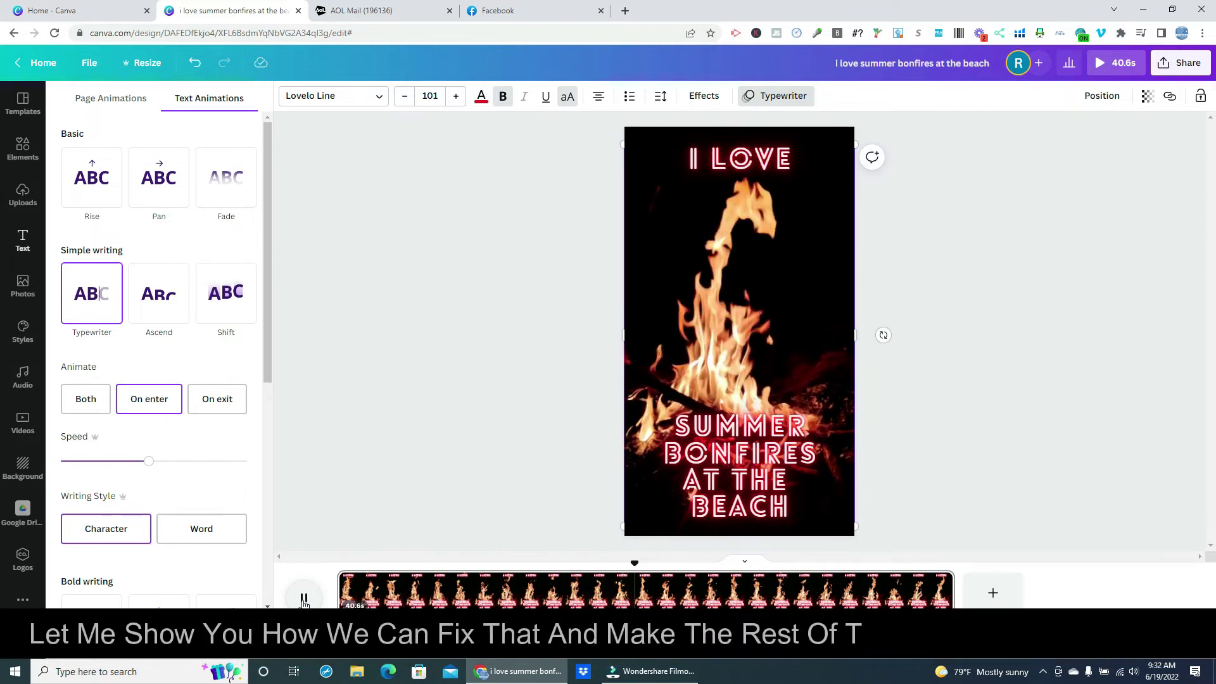
Step: Stop the preview and use Split page three times to cut the bonfire video into four sections
click(304, 599)
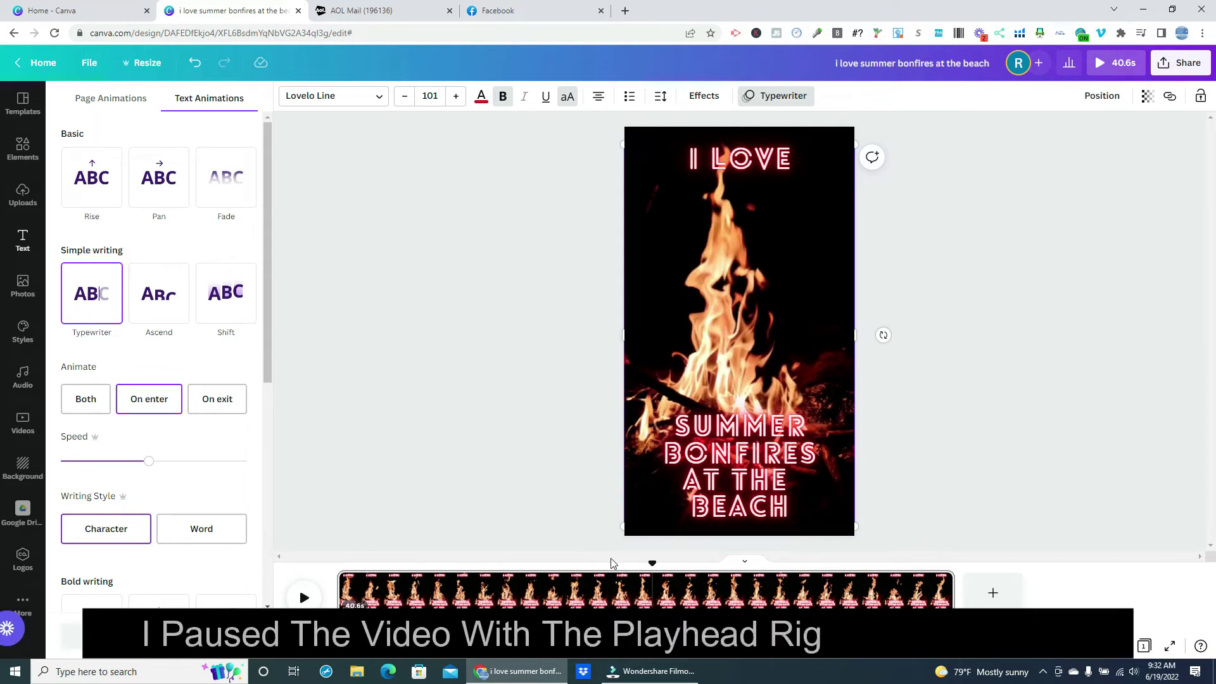
right_click(653, 594)
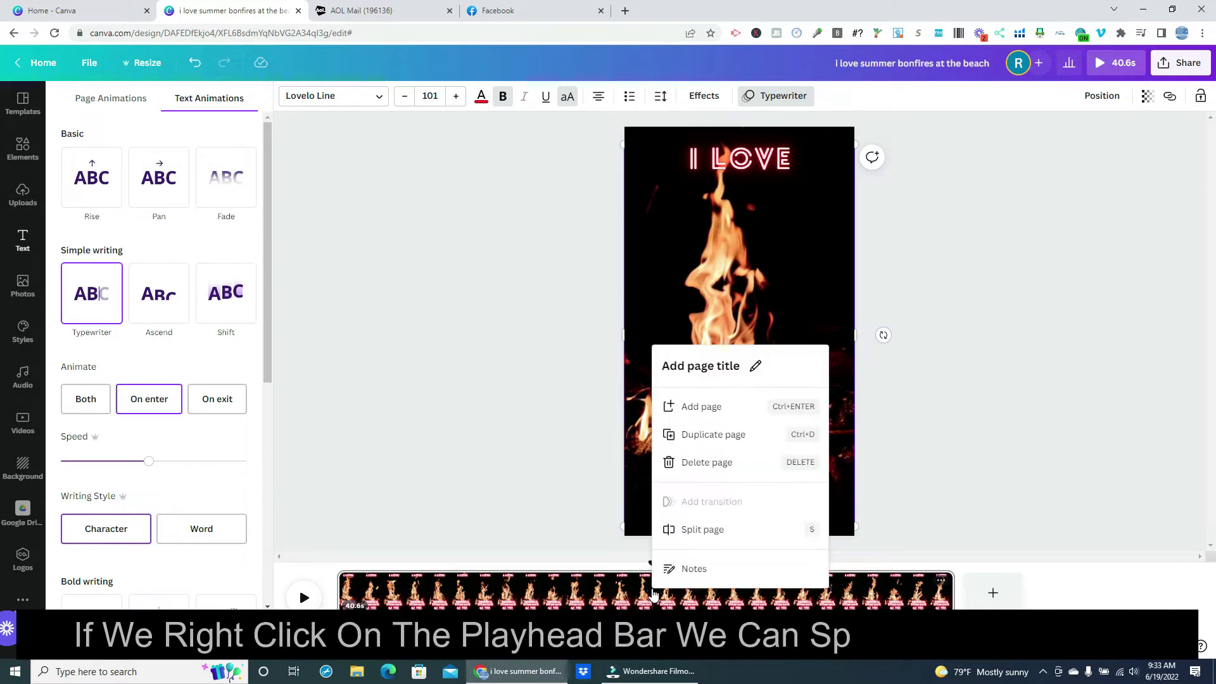
click(691, 530)
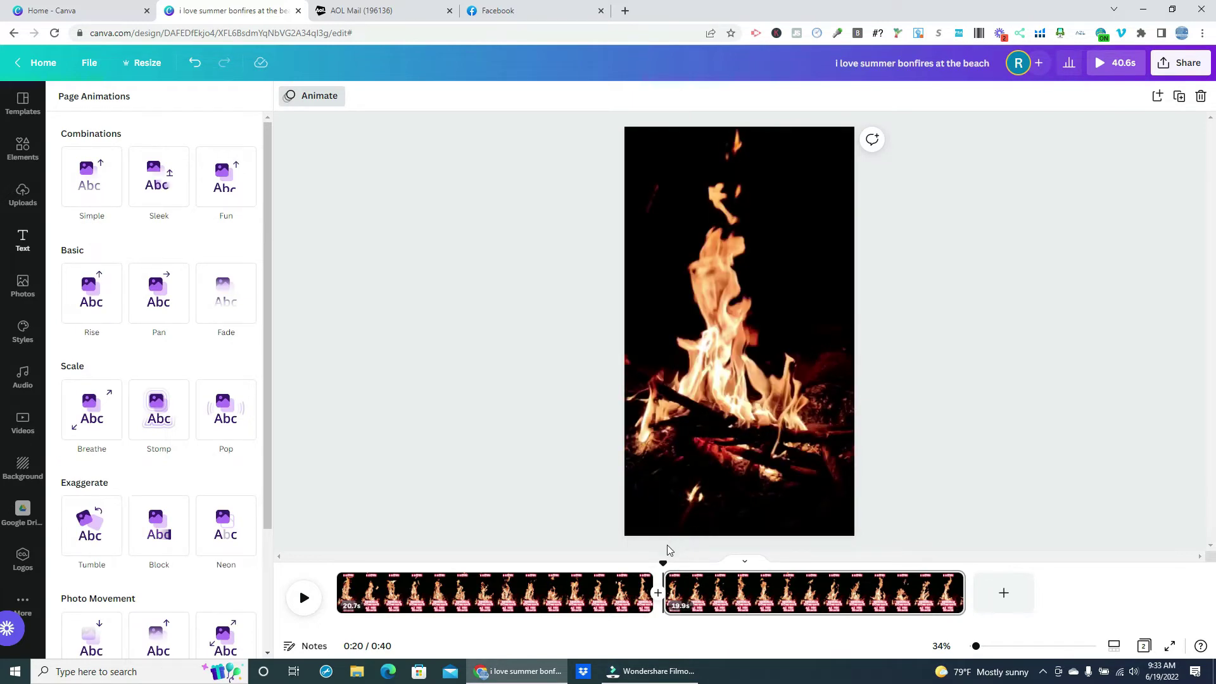
drag(661, 563, 802, 572)
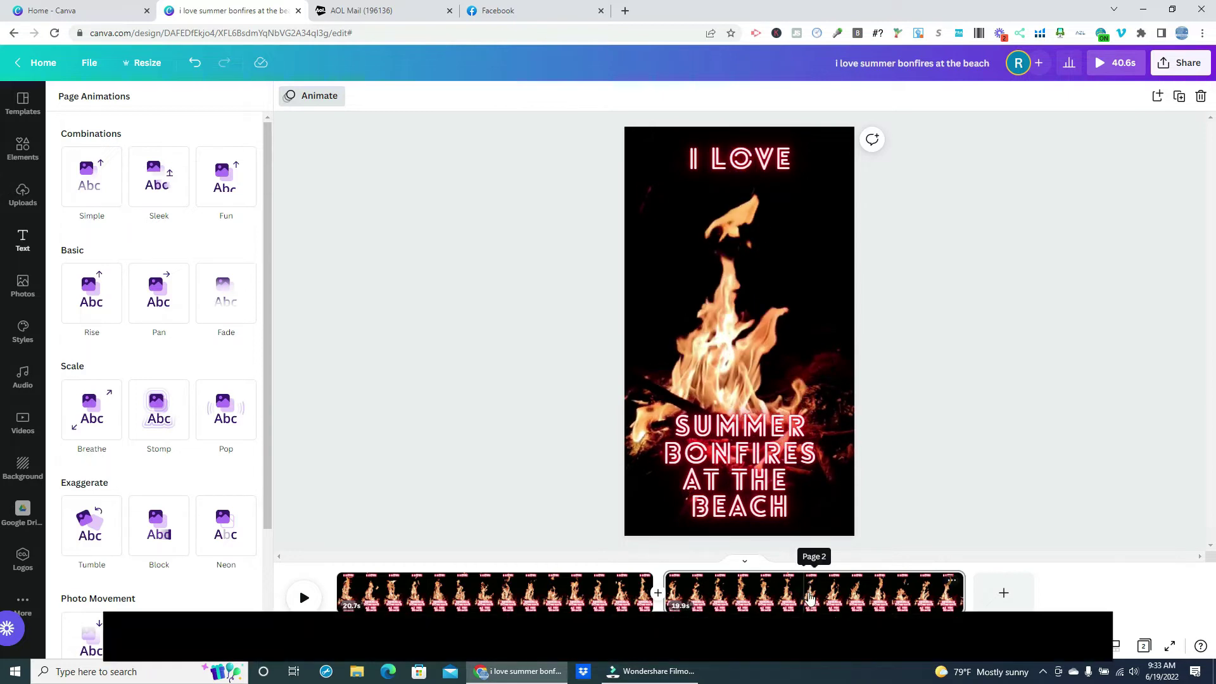
right_click(808, 595)
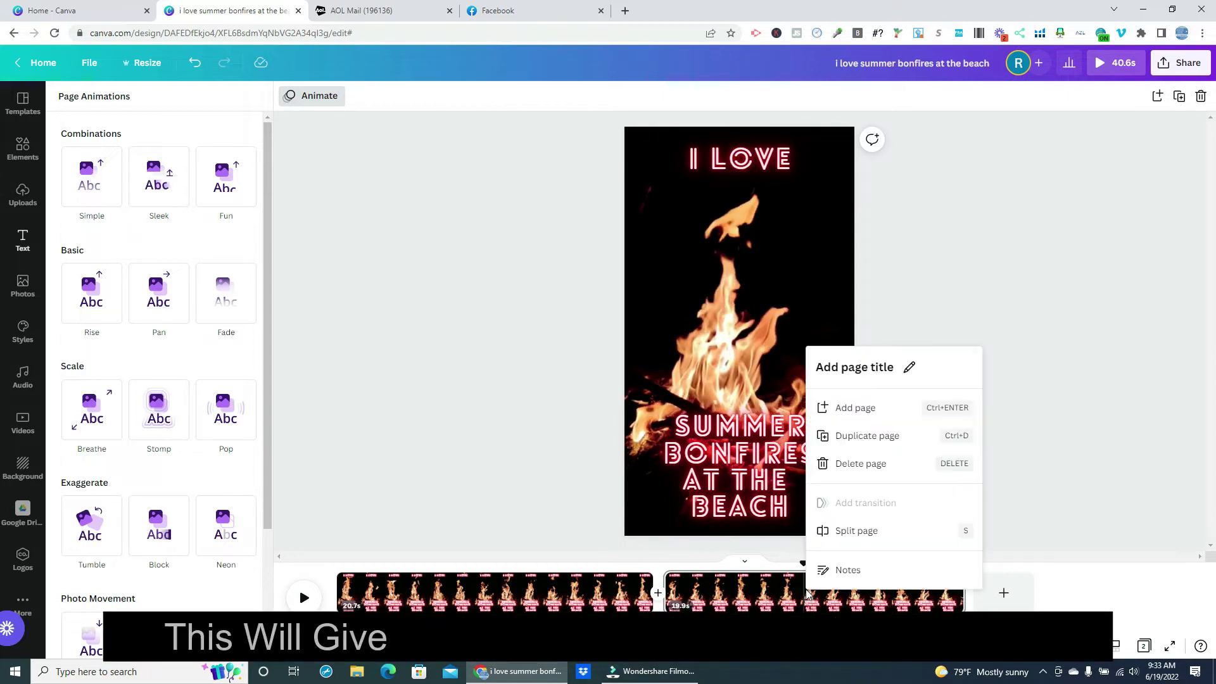
click(847, 532)
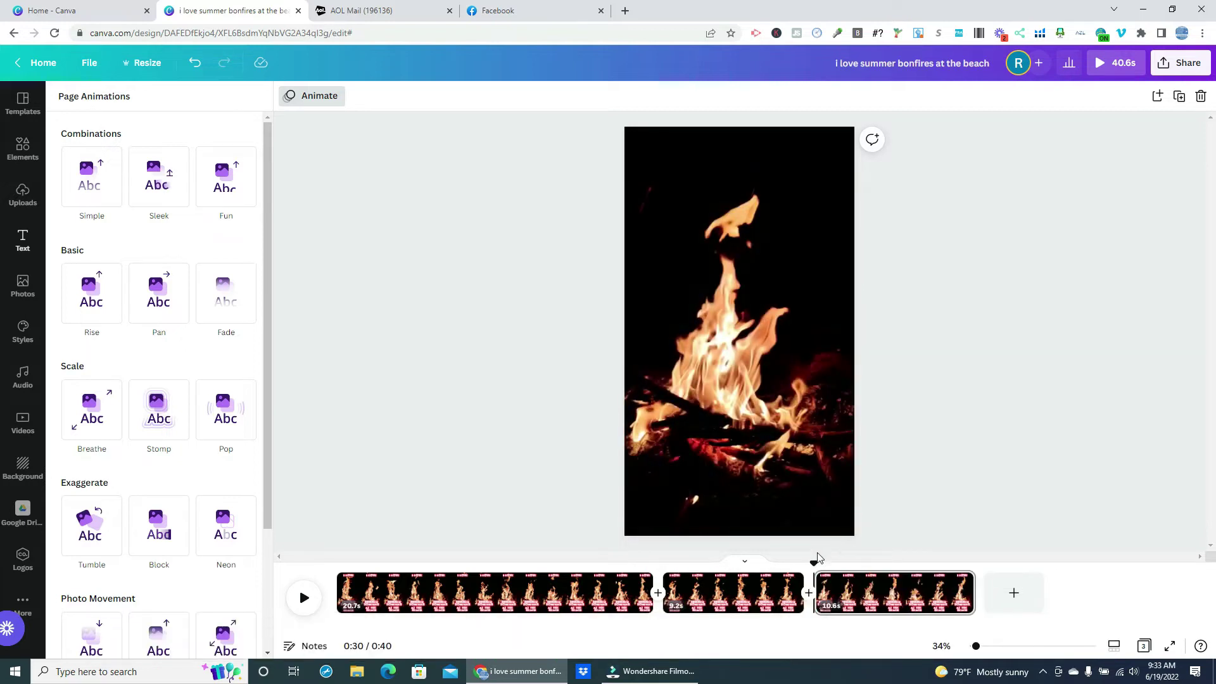
click(490, 563)
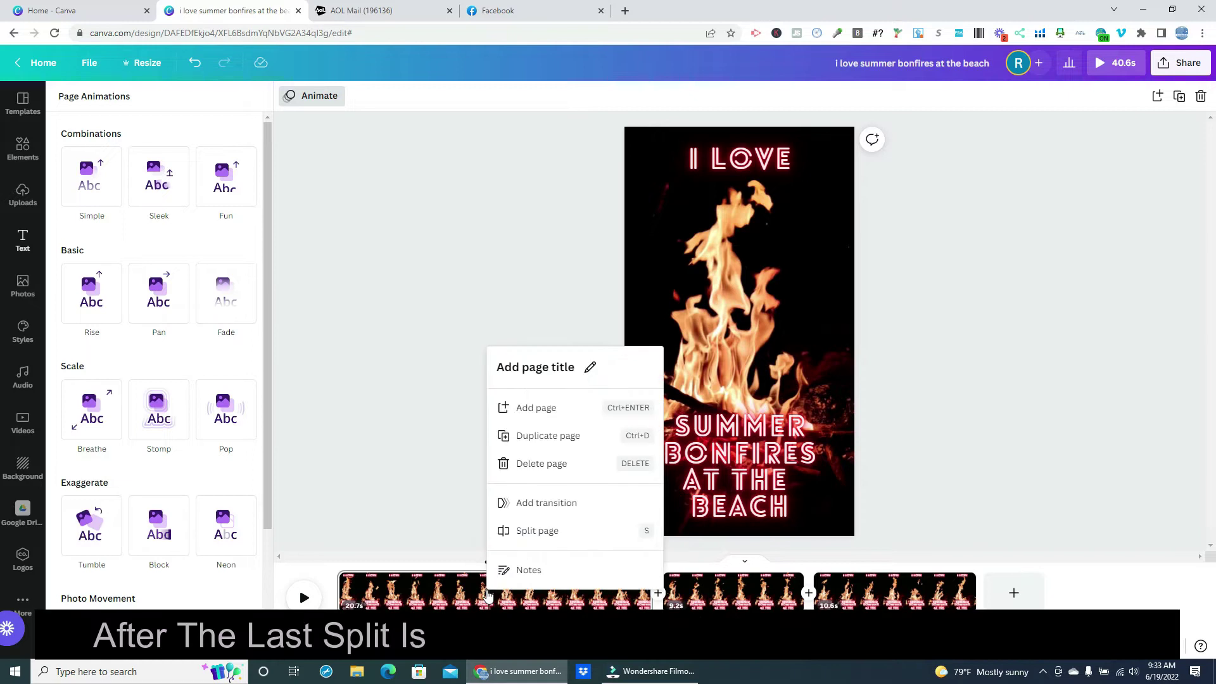
click(531, 532)
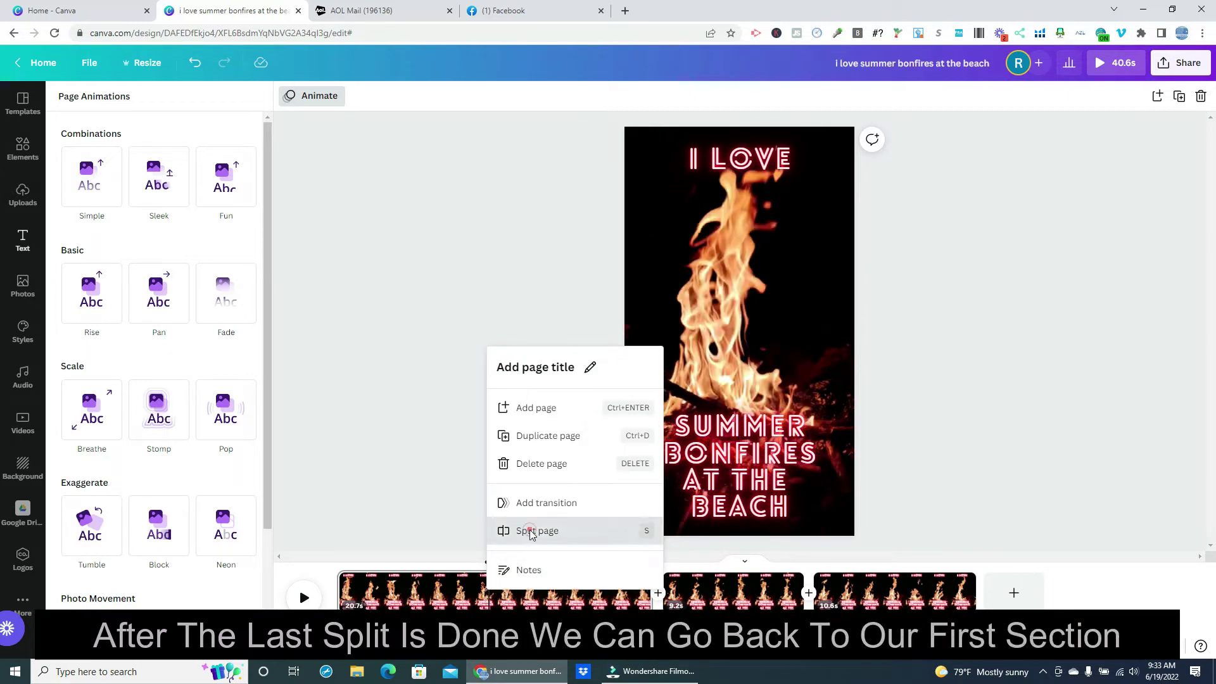
Step: On the first section, search the Elements library for 'heart' graphics
click(393, 593)
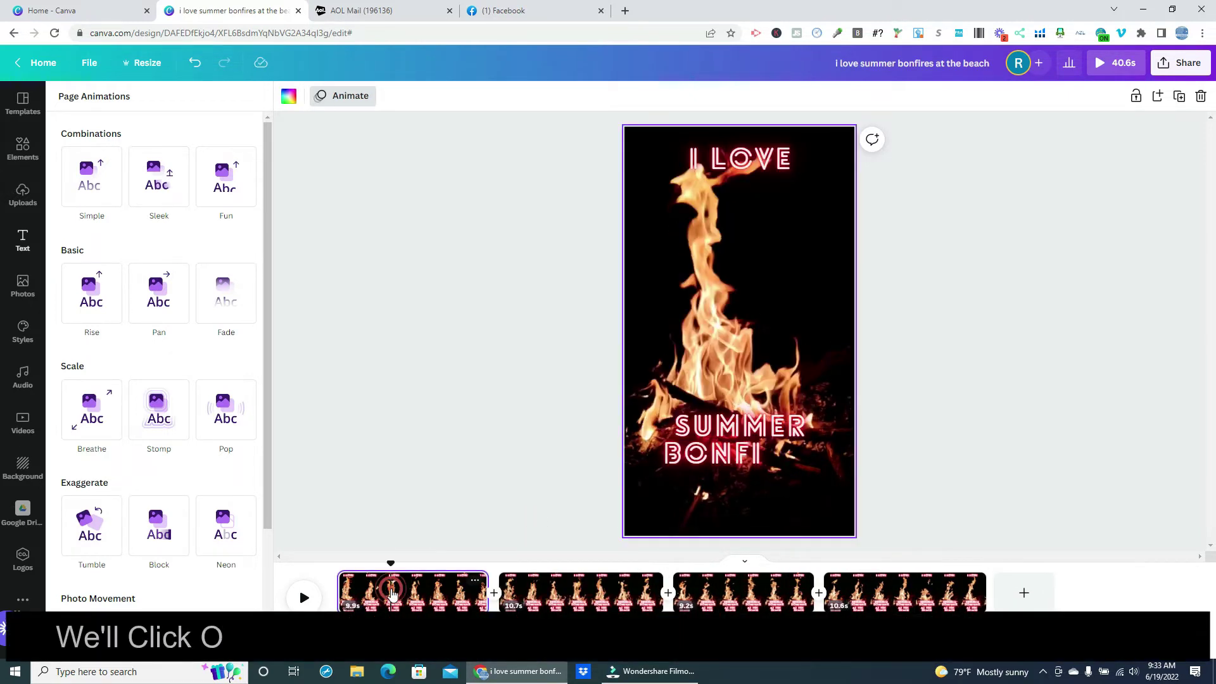
click(780, 331)
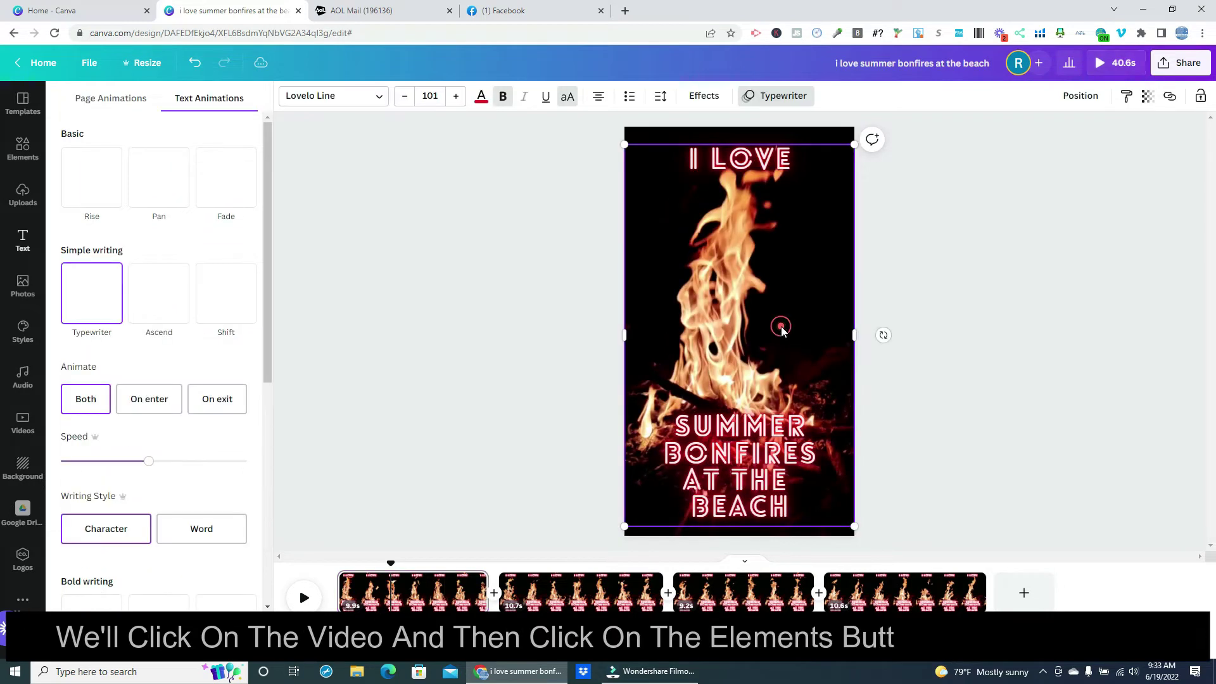
click(22, 147)
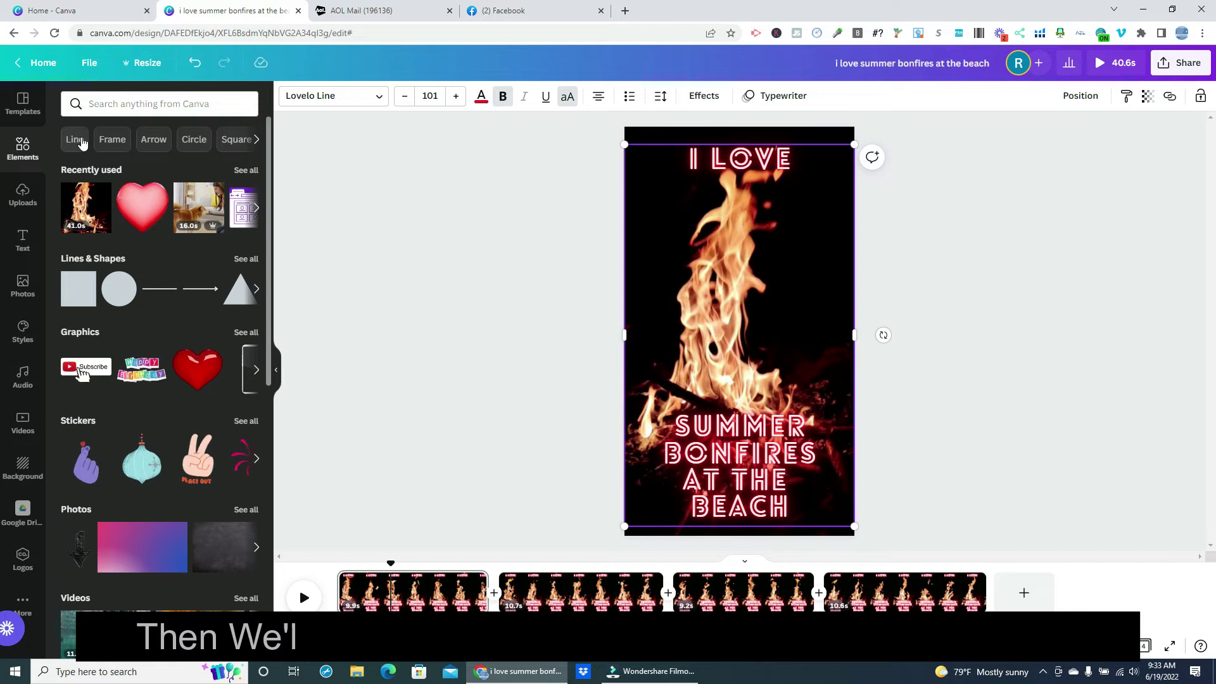
click(133, 107)
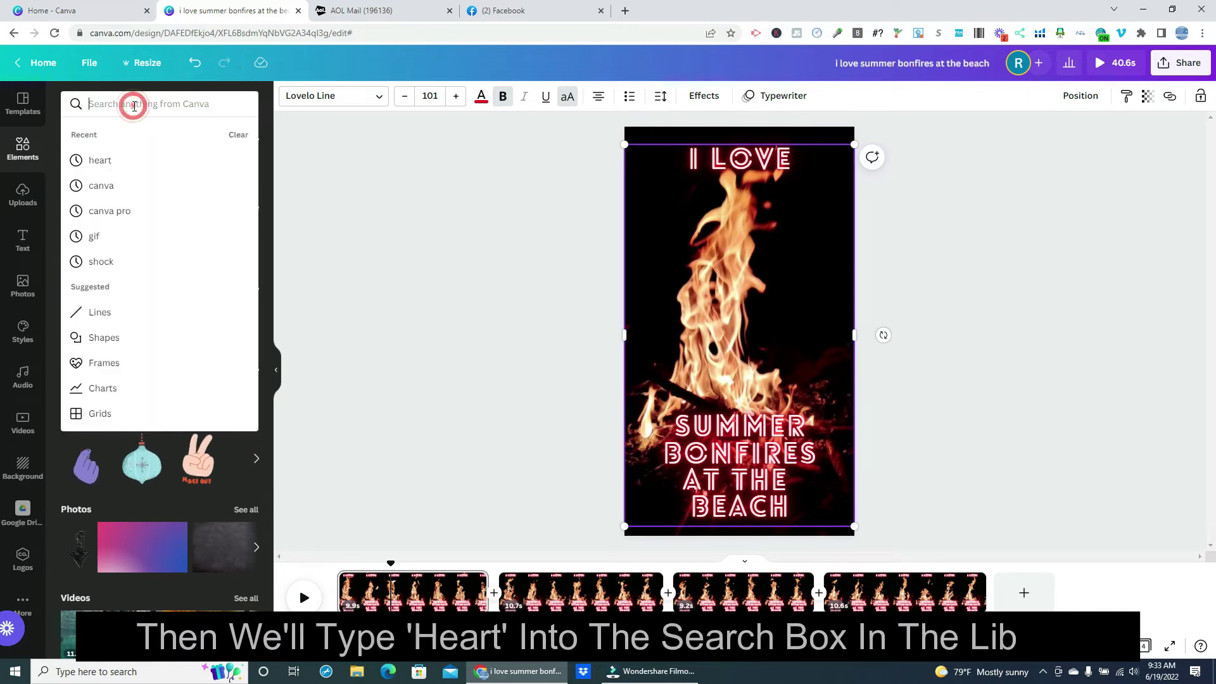
text(h)
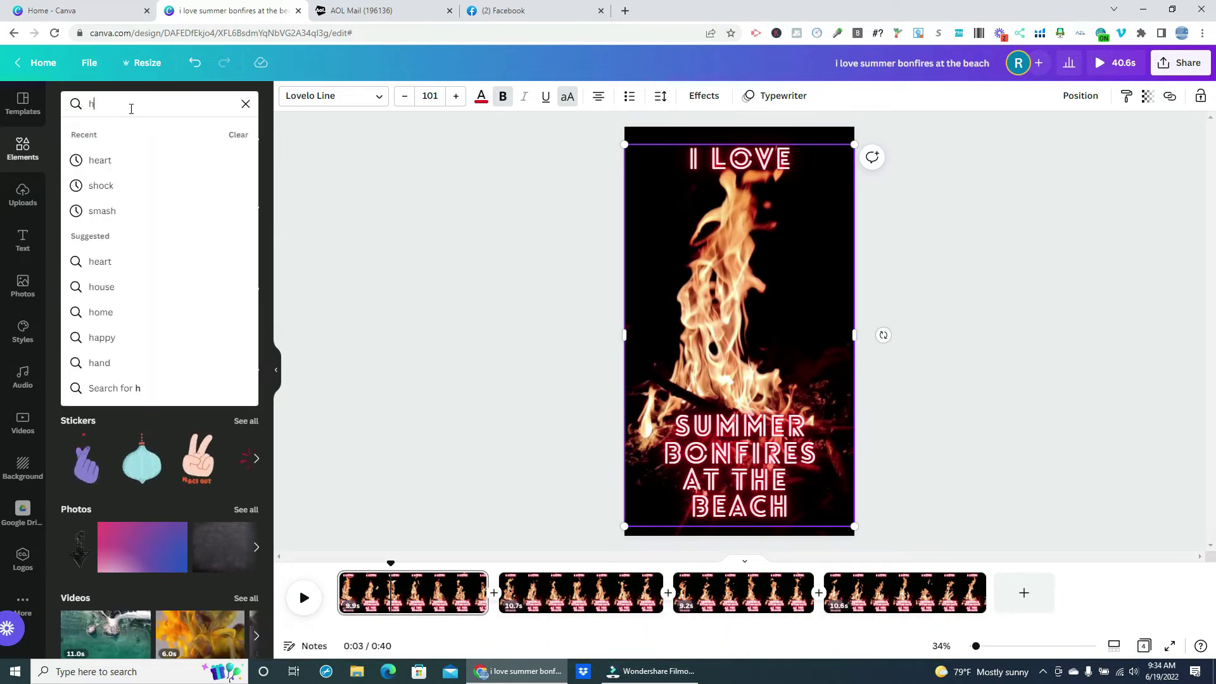
text(ear)
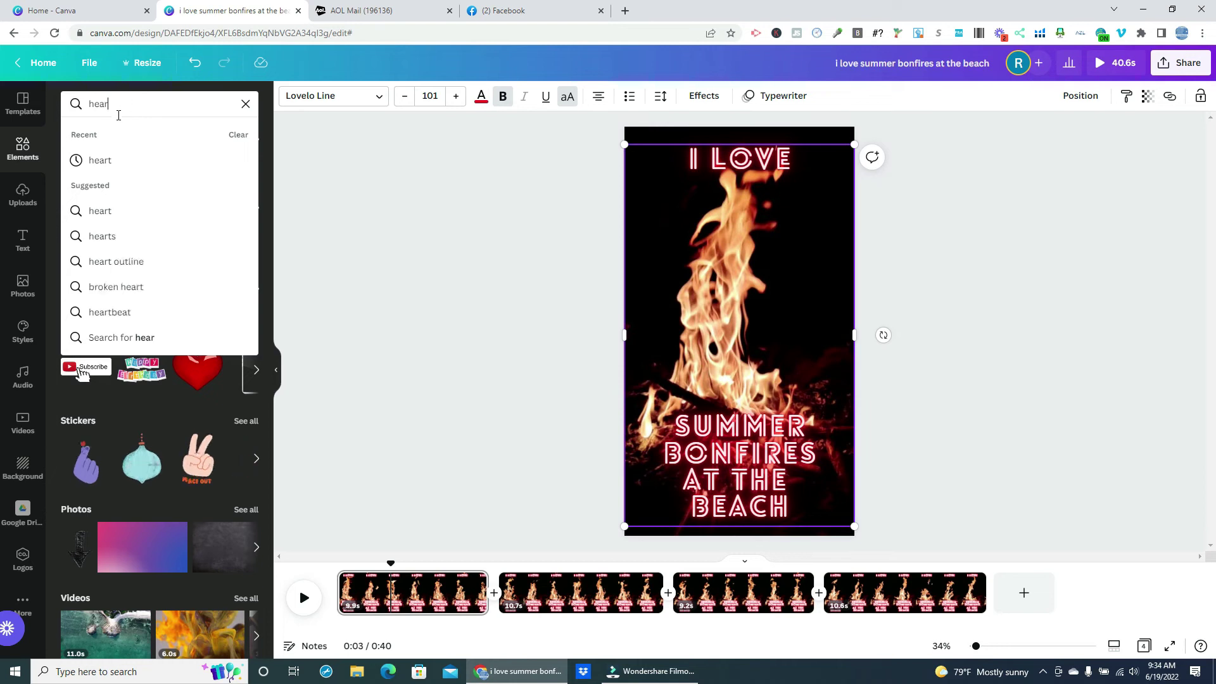
click(103, 160)
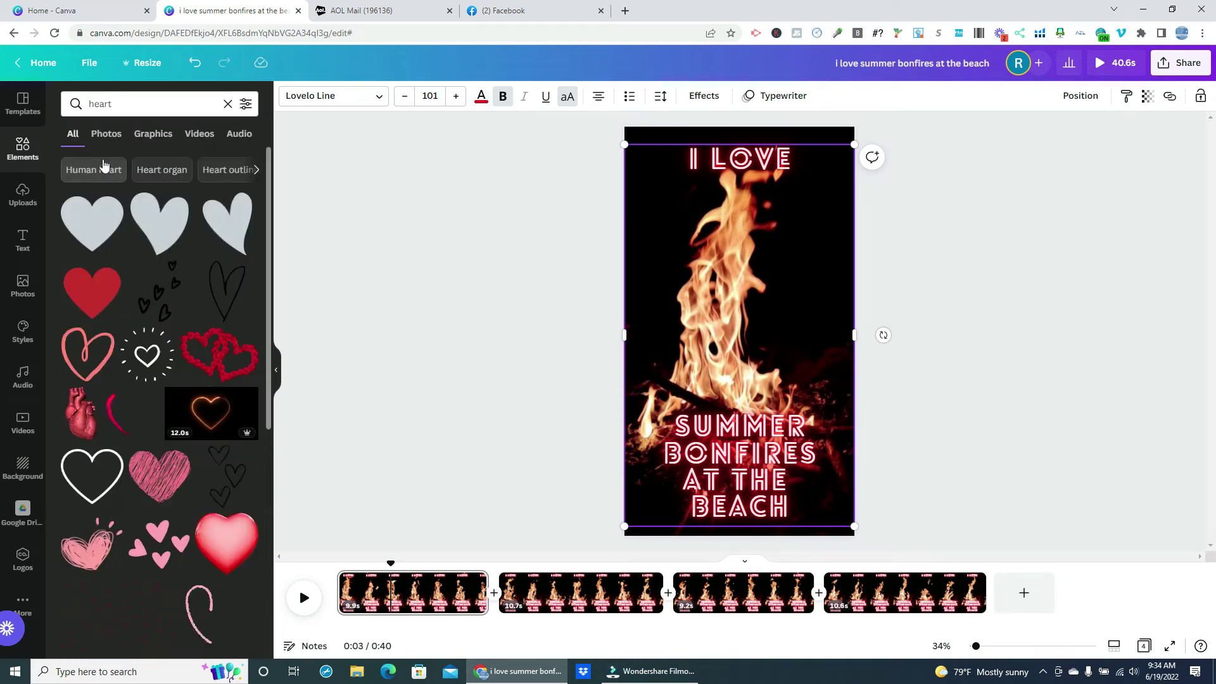
scroll(115, 255, down, 1)
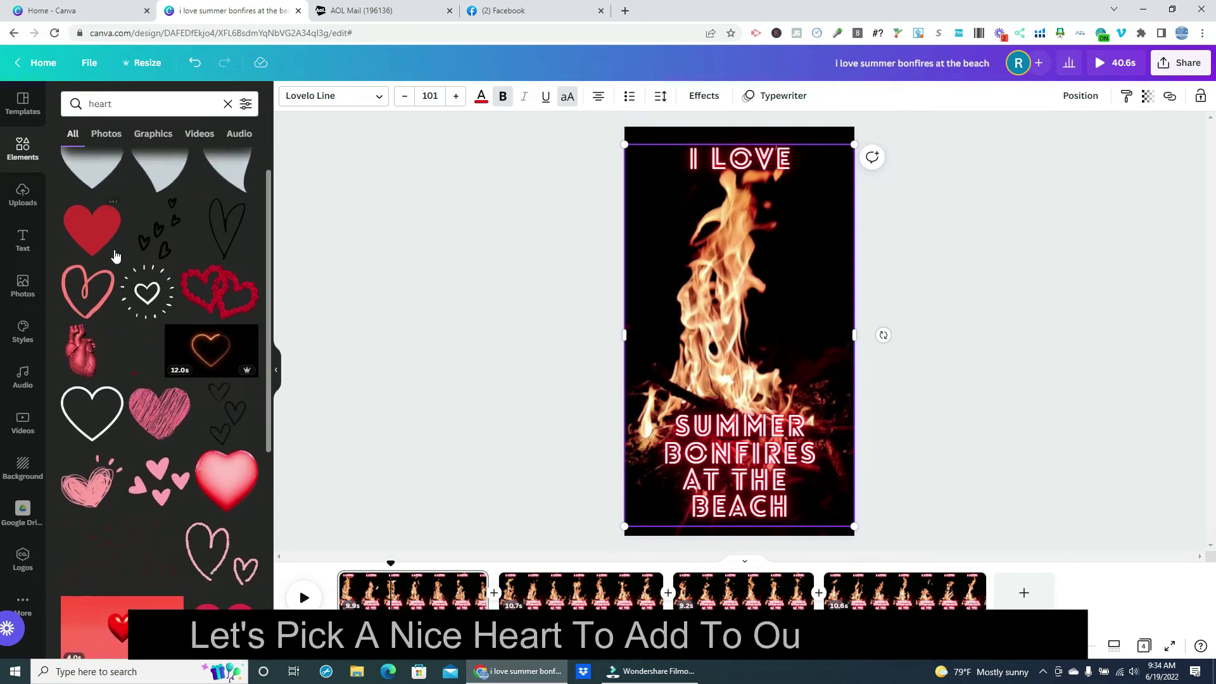
scroll(114, 255, down, 2)
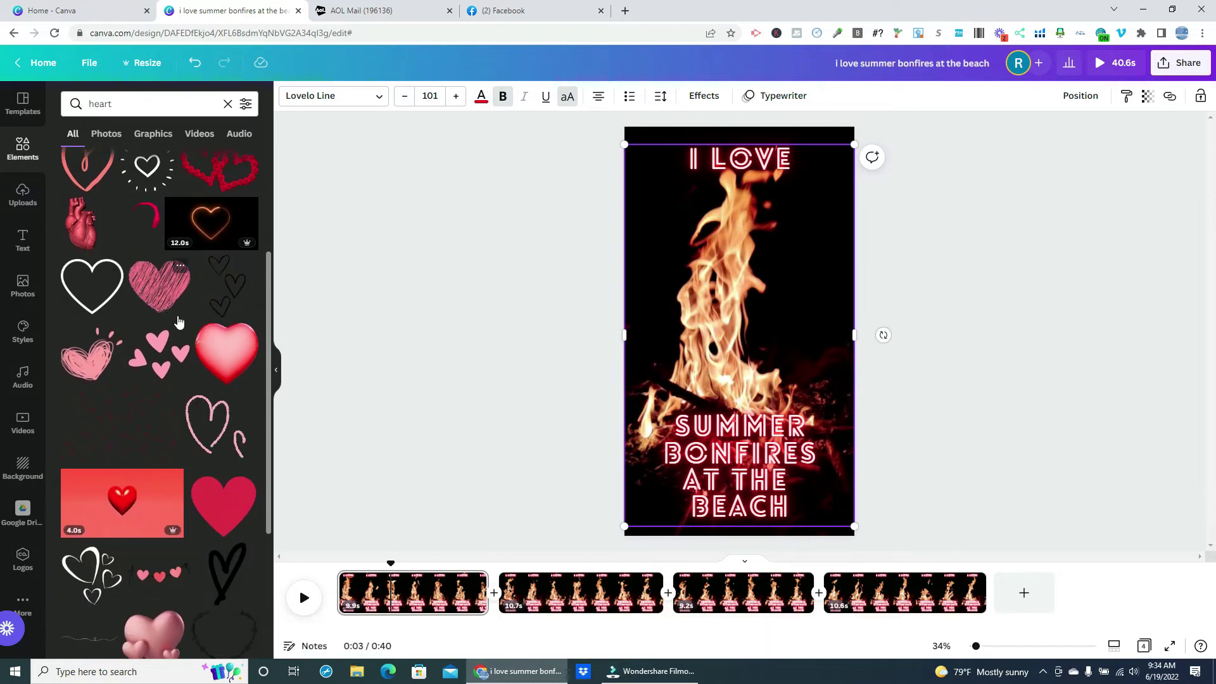
Step: Add the glossy red 3-D heart, shrink it and place it beside the flames
click(225, 356)
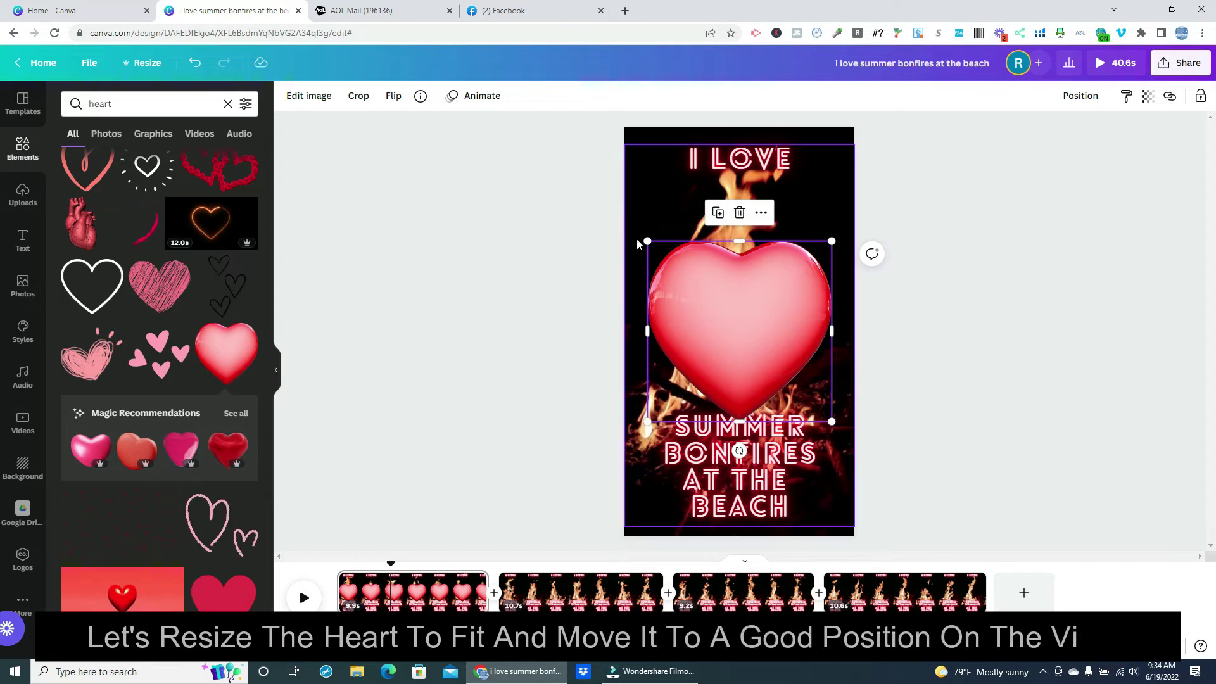
drag(647, 242, 775, 383)
drag(807, 377, 823, 281)
click(645, 563)
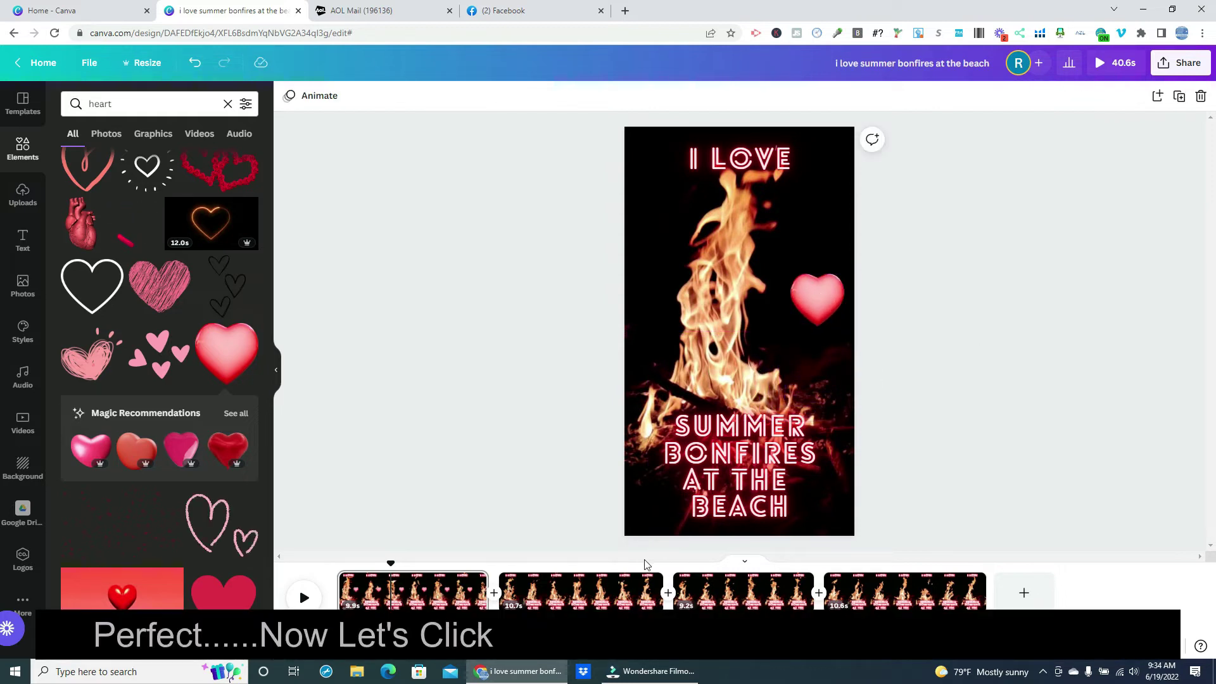
Step: Replace section two's text with 'SOOTHING WAVES' on top and 'AND CRACKLING FIRE' below
click(557, 592)
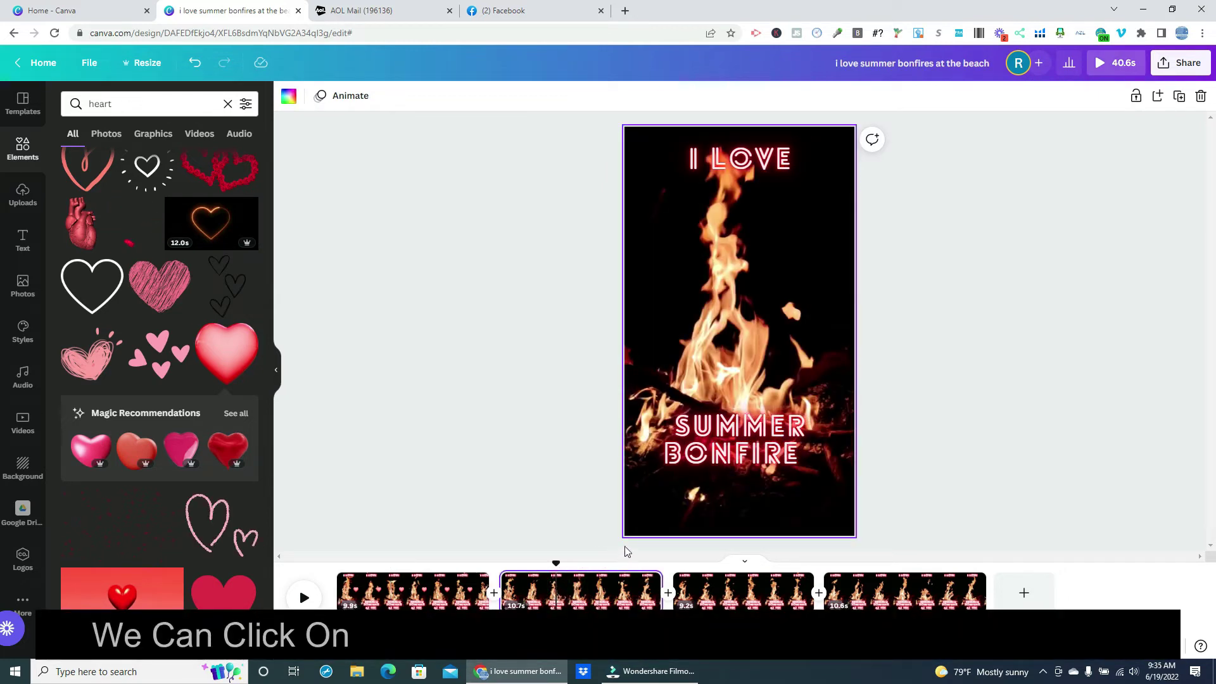
click(805, 477)
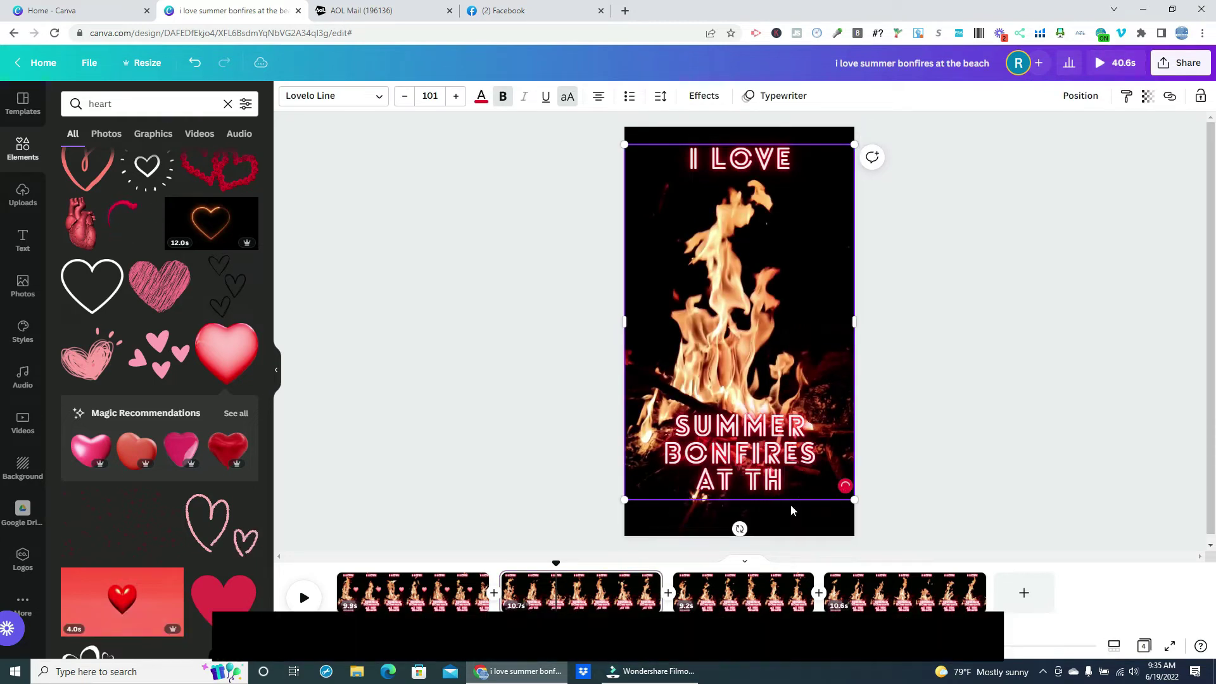
key(BackSpace)
key(BackSpace)
key(BackSpace)
key(BackSpace)
key(BackSpace)
key(BackSpace)
key(BackSpace)
key(BackSpace)
key(BackSpace)
key(BackSpace)
key(BackSpace)
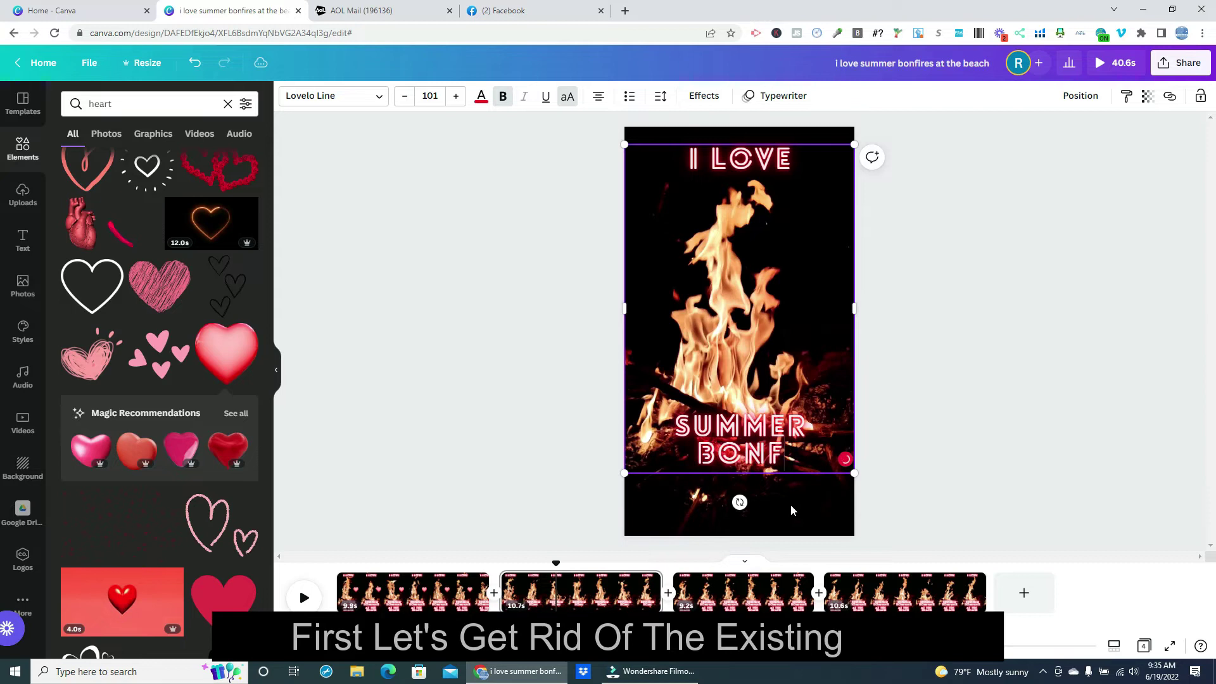
key(BackSpace)
key(BackSpace)
key(BackSpace)
key(BackSpace)
key(BackSpace)
key(BackSpace)
key(BackSpace)
key(BackSpace)
key(BackSpace)
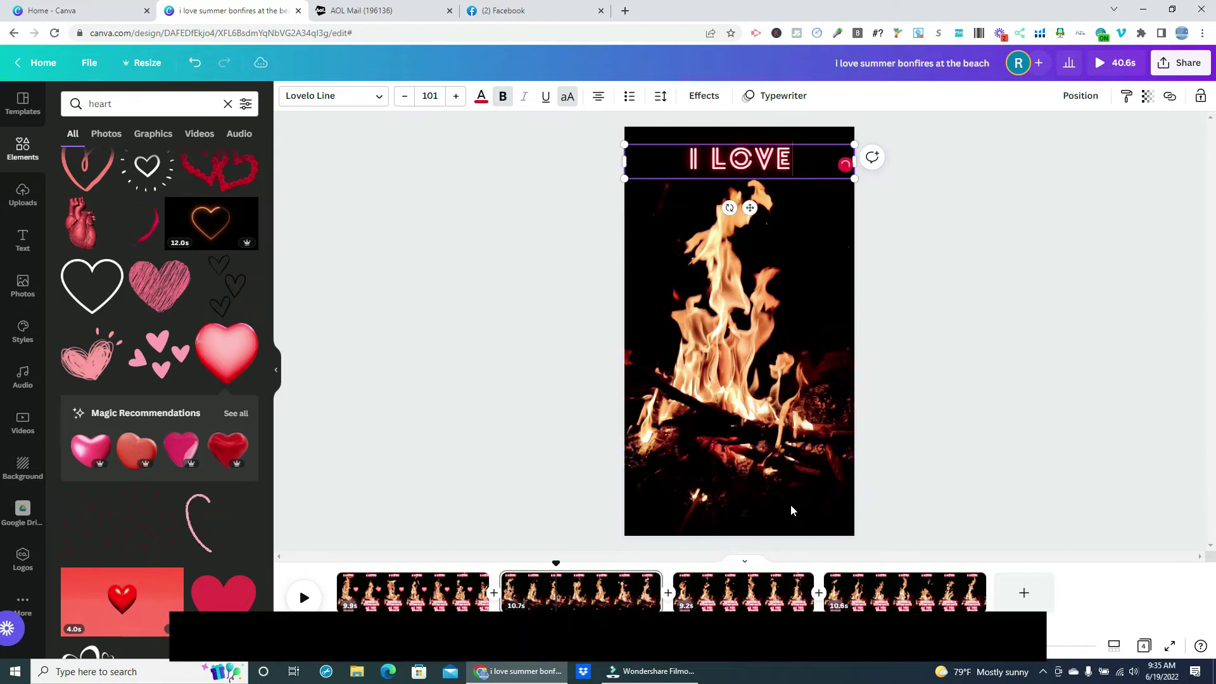
text(S)
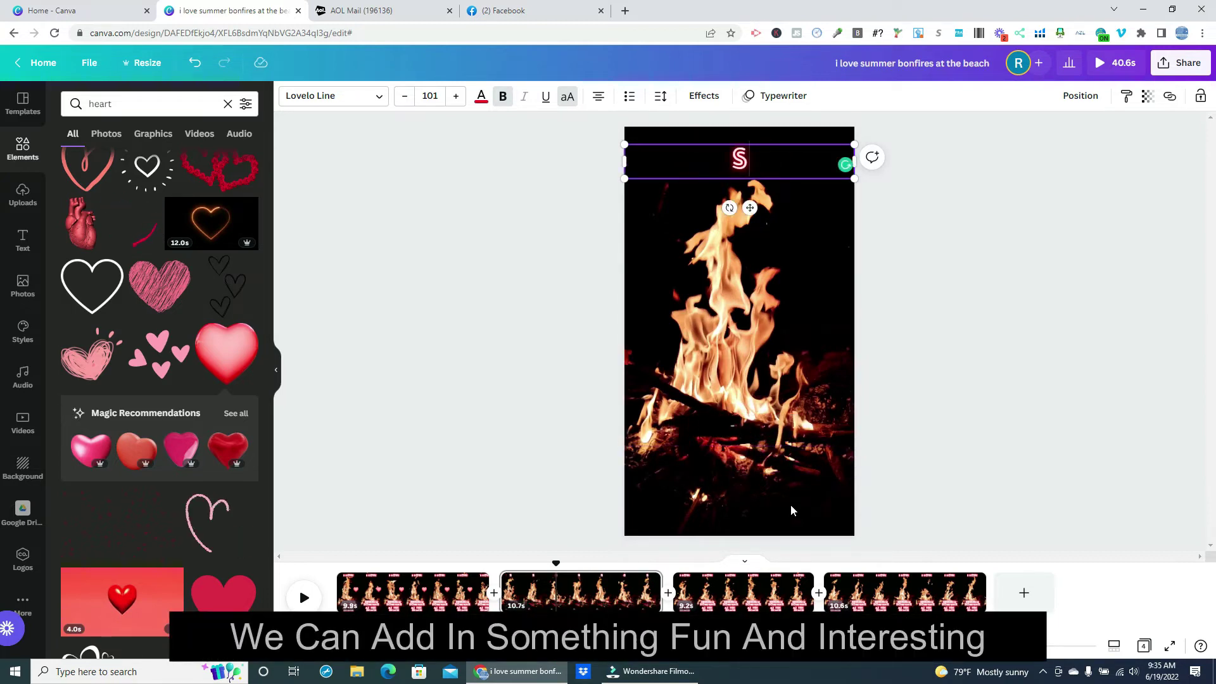
text(OOTHING WAVES)
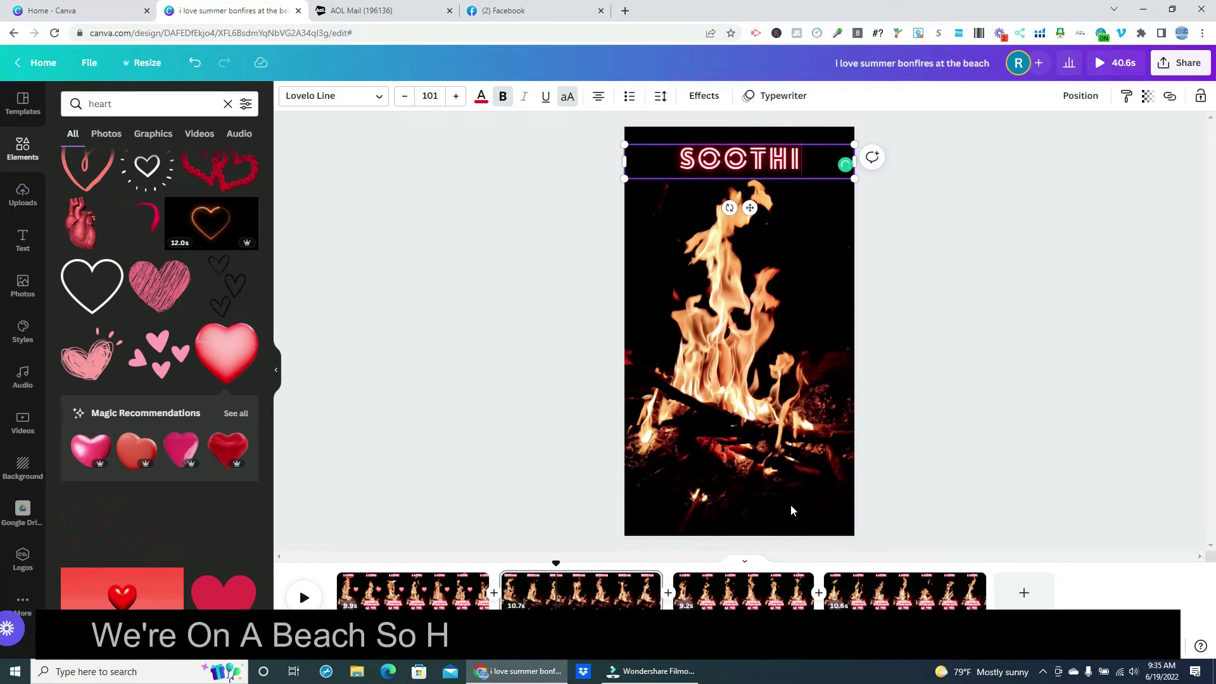
key(Return)
key(Return)
key(Return)
key(Return)
key(Return)
key(Return)
key(Return)
key(Return)
key(Return)
text(AND CRACKLING FIRE)
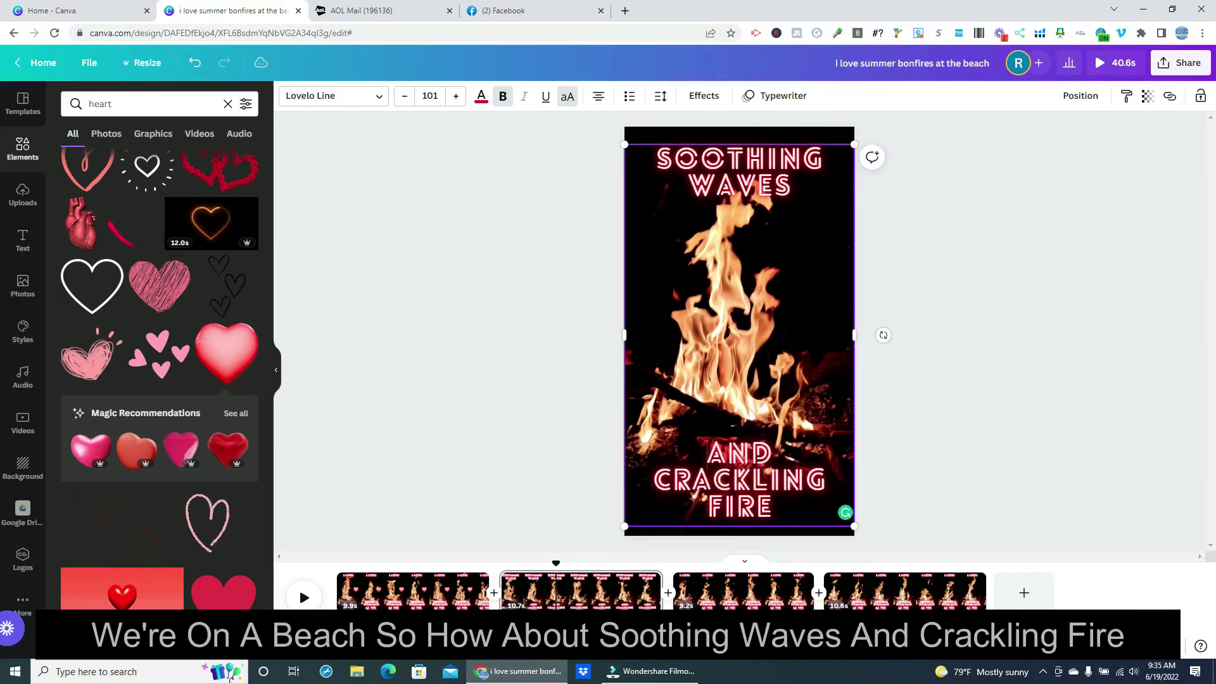
click(741, 592)
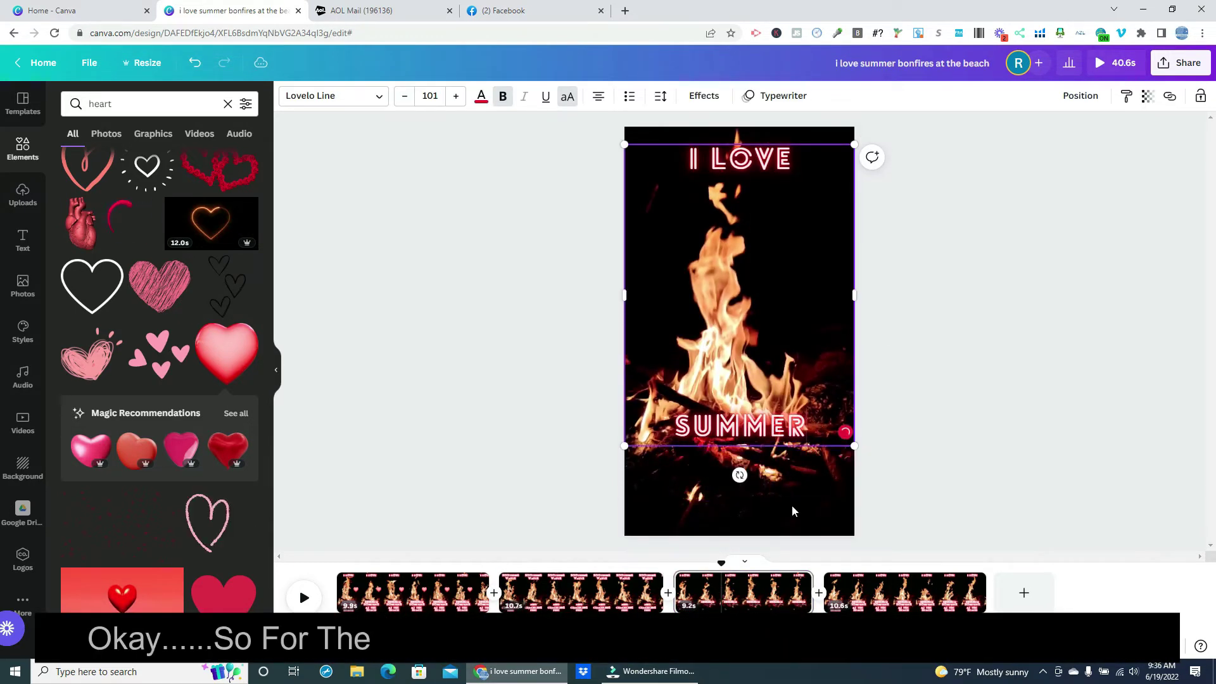
Step: Retitle section three 'MARSHMALLOWS' over 'ROASTING ON A STICK', resizing the box to fit
key(Return)
text(MARSHMALLOWS)
drag(845, 196, 844, 158)
key(Return)
key(Return)
key(Return)
key(Return)
key(Return)
key(Return)
key(Return)
key(Return)
key(Return)
key(Return)
key(Return)
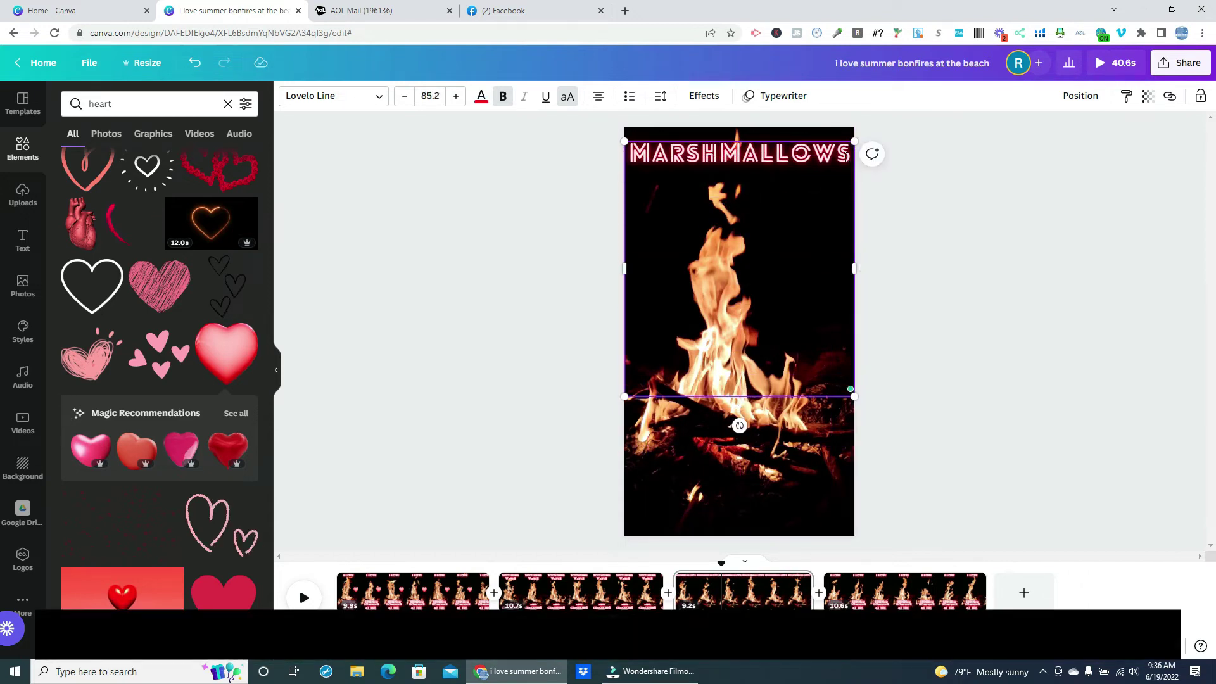
text(ROASTING ON A STICK)
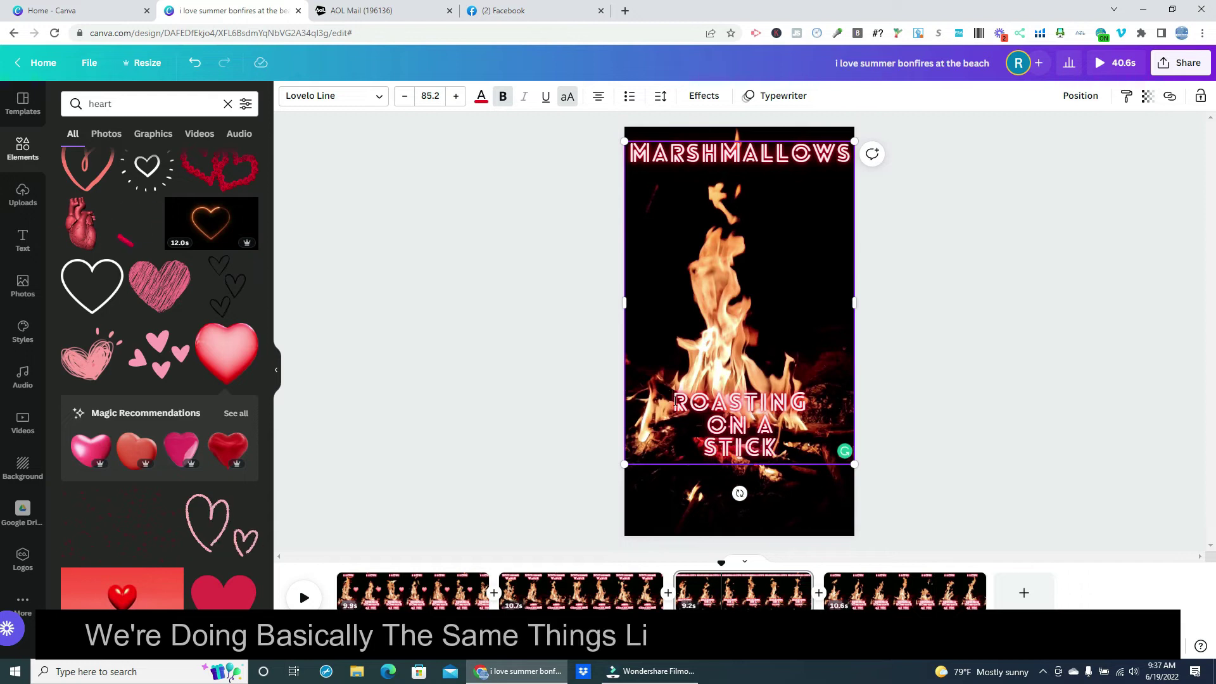
Step: Replace section four's text with 'HUGS ARE', 'BETTER' and 'BY' on separate lines
key(Page_Down)
key(BackSpace)
key(BackSpace)
key(BackSpace)
key(BackSpace)
key(BackSpace)
key(BackSpace)
key(BackSpace)
key(BackSpace)
key(BackSpace)
key(BackSpace)
key(BackSpace)
key(BackSpace)
key(BackSpace)
key(BackSpace)
key(BackSpace)
key(BackSpace)
key(BackSpace)
key(BackSpace)
key(BackSpace)
key(BackSpace)
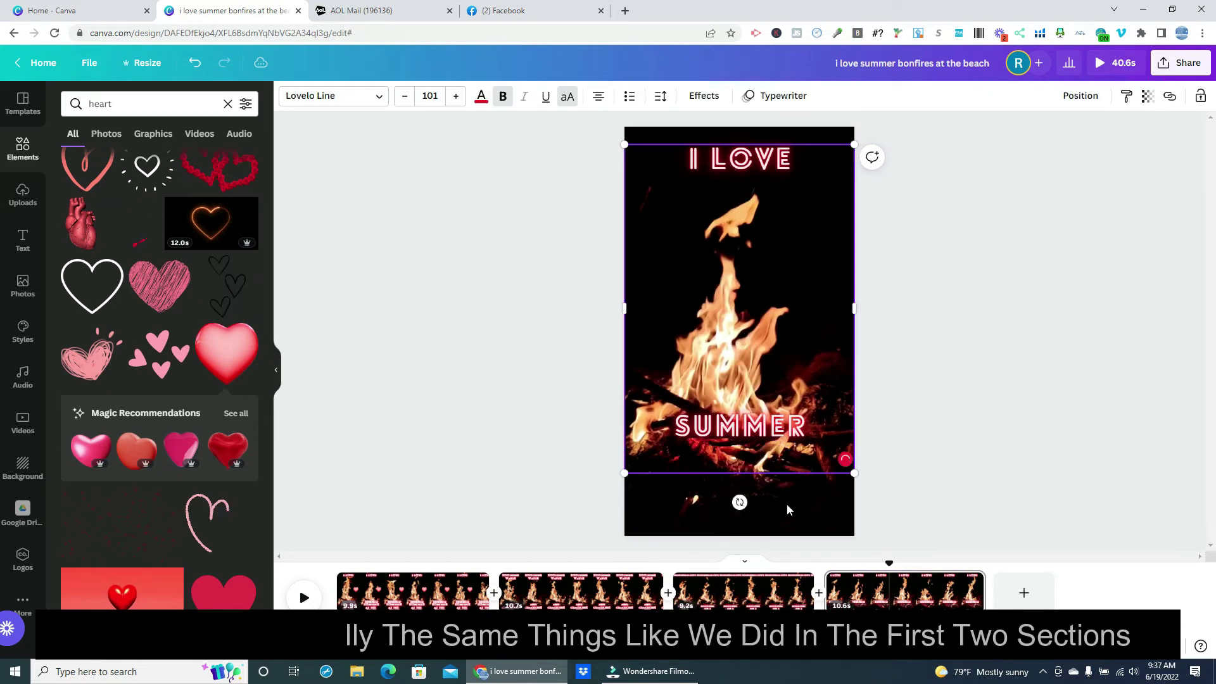
text(HUGS ARE)
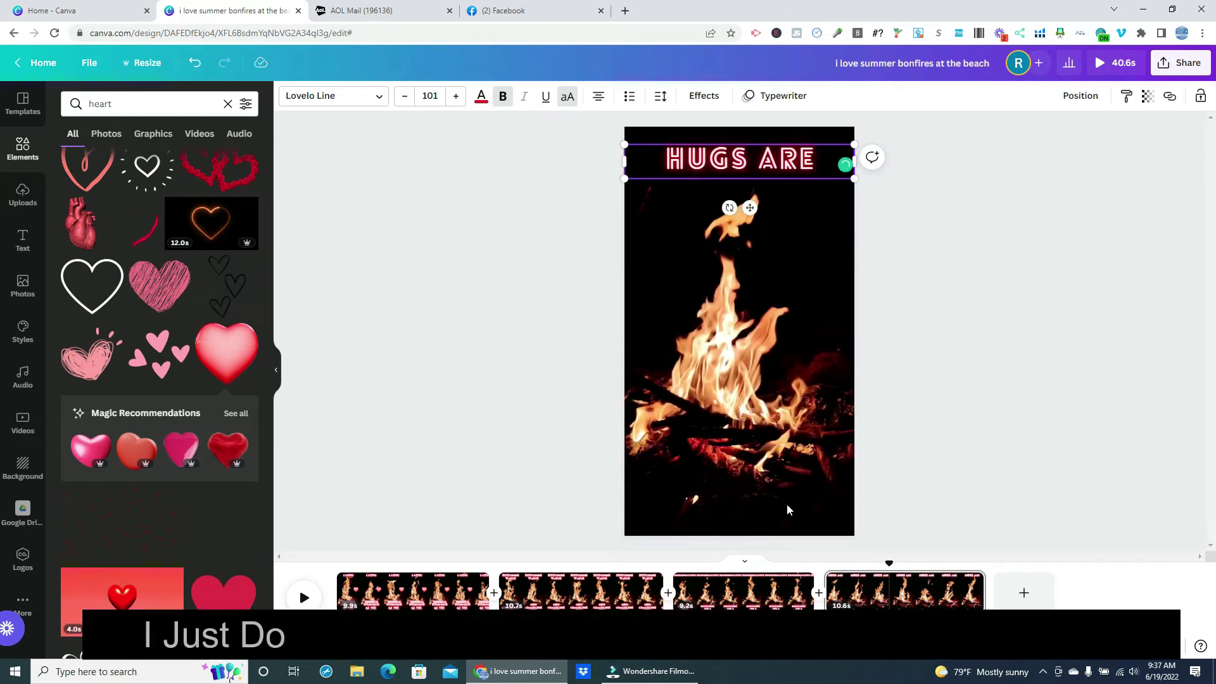
key(Return)
key(Return)
key(Return)
key(Return)
key(Return)
key(Return)
key(Return)
key(Return)
key(Return)
key(Return)
text(BETTER)
key(Return)
text(BY)
key(Return)
Step: Finish the BONFIRES caption, place the red heart right of the fire, and preview from page 1
text(BONFIRES)
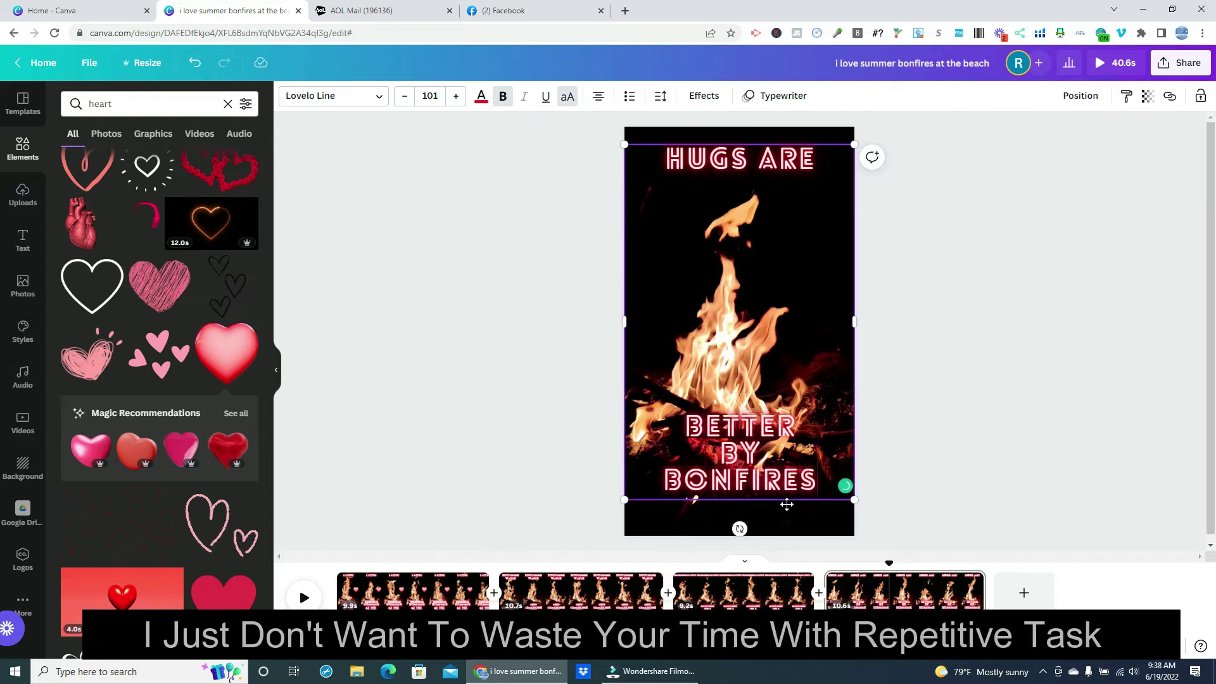
click(226, 351)
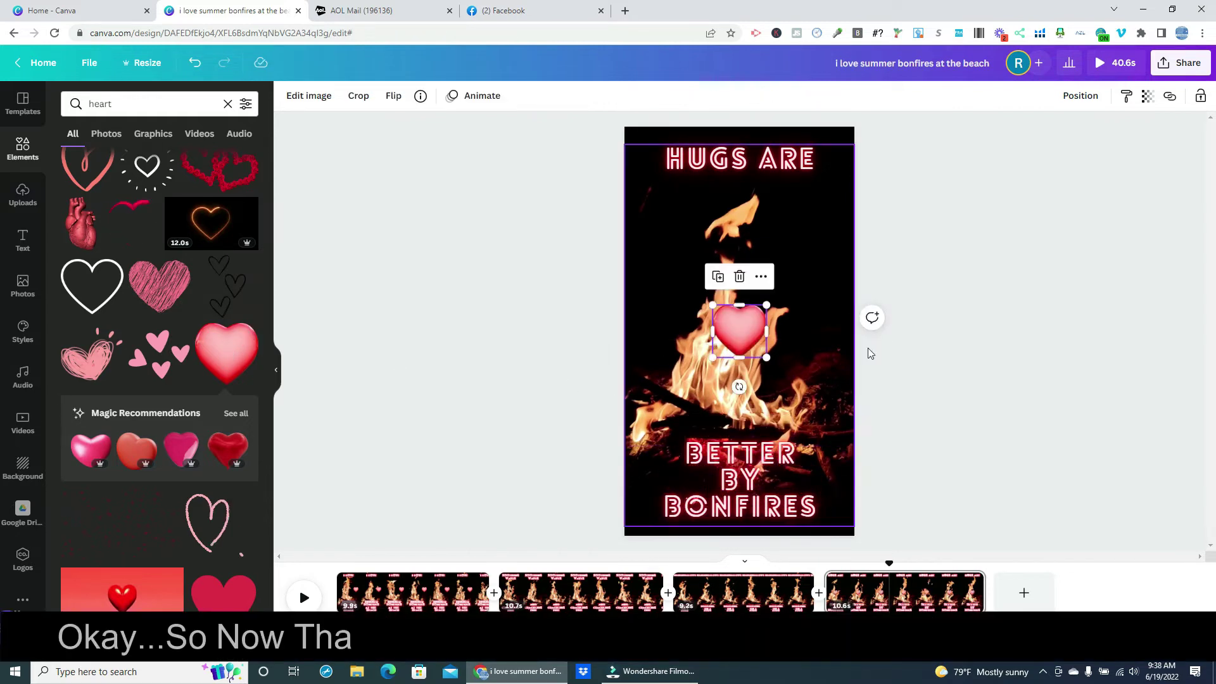
drag(739, 331, 817, 298)
click(304, 597)
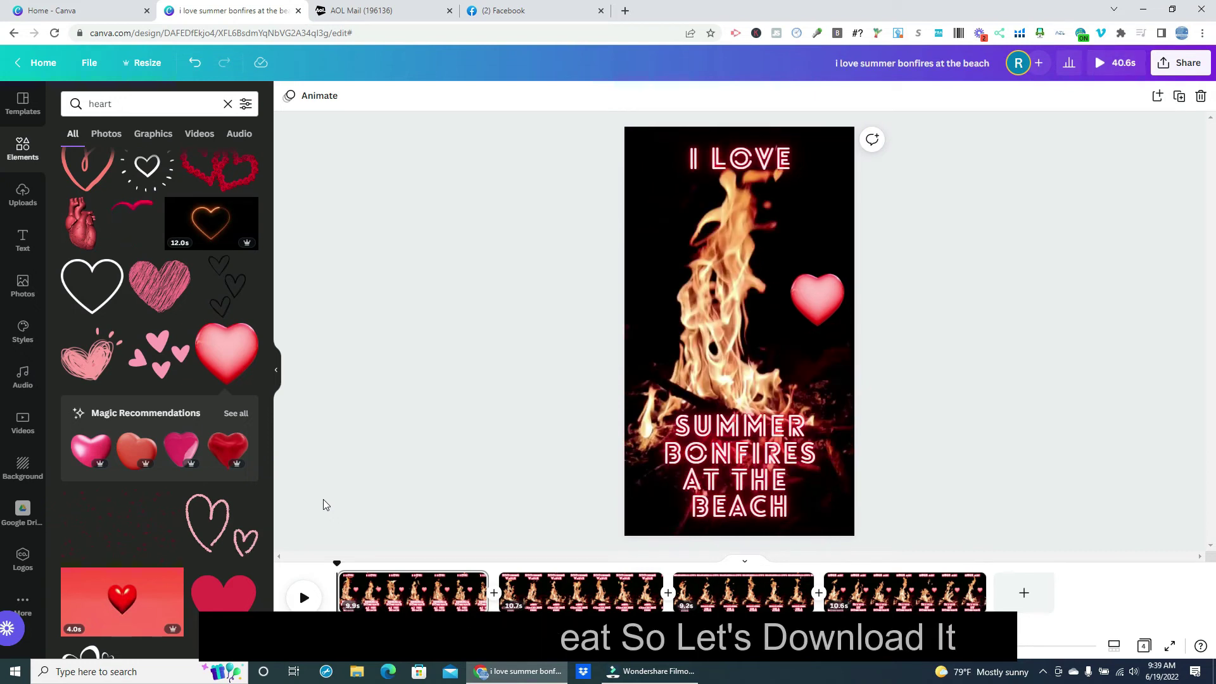
Step: Export all pages as an MP4 video, dismiss the popup, and open the downloaded file's menu
click(1186, 69)
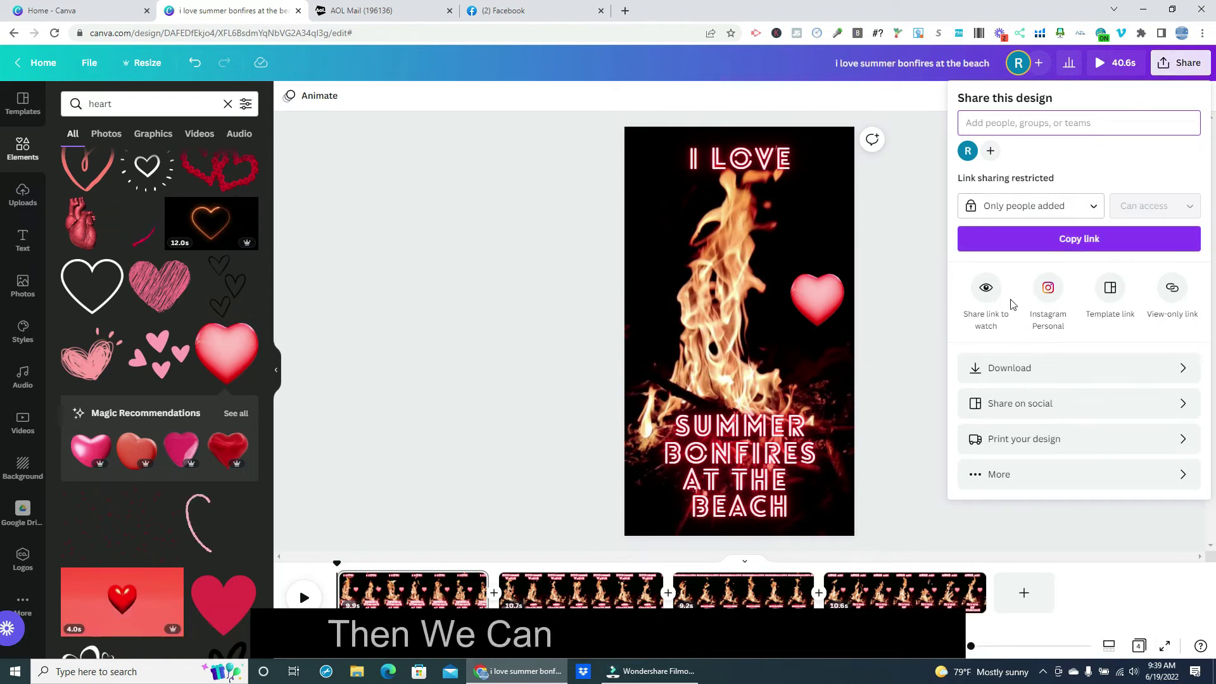
click(1006, 370)
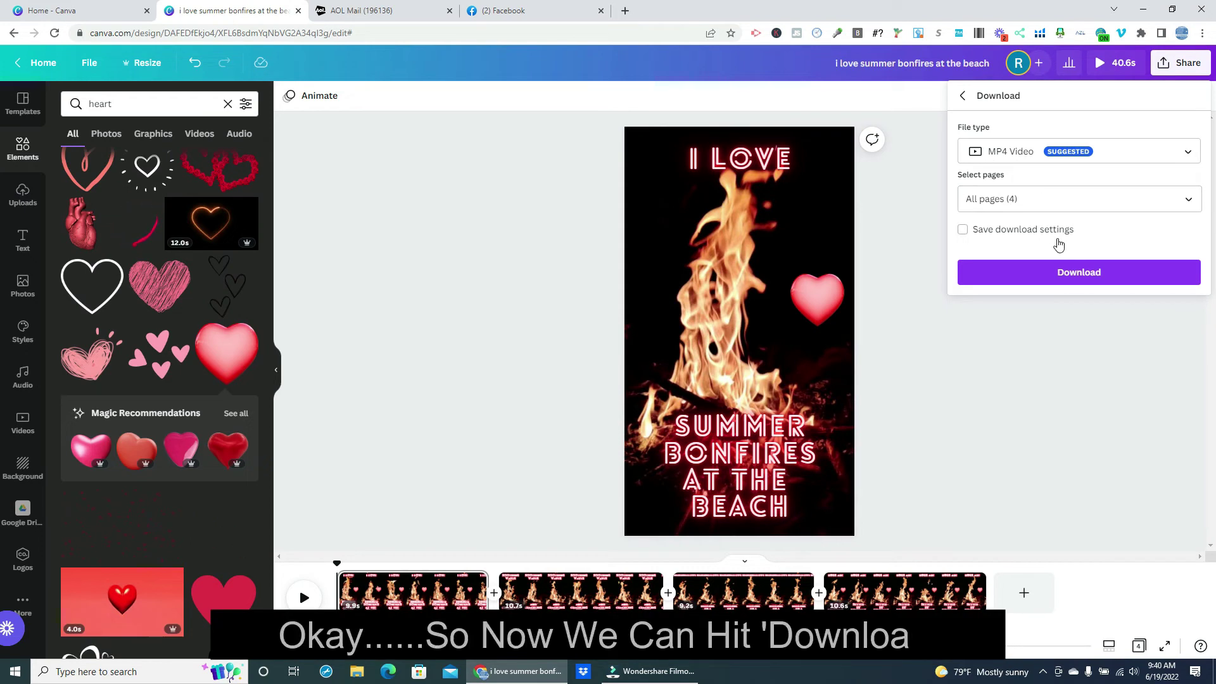
click(1073, 273)
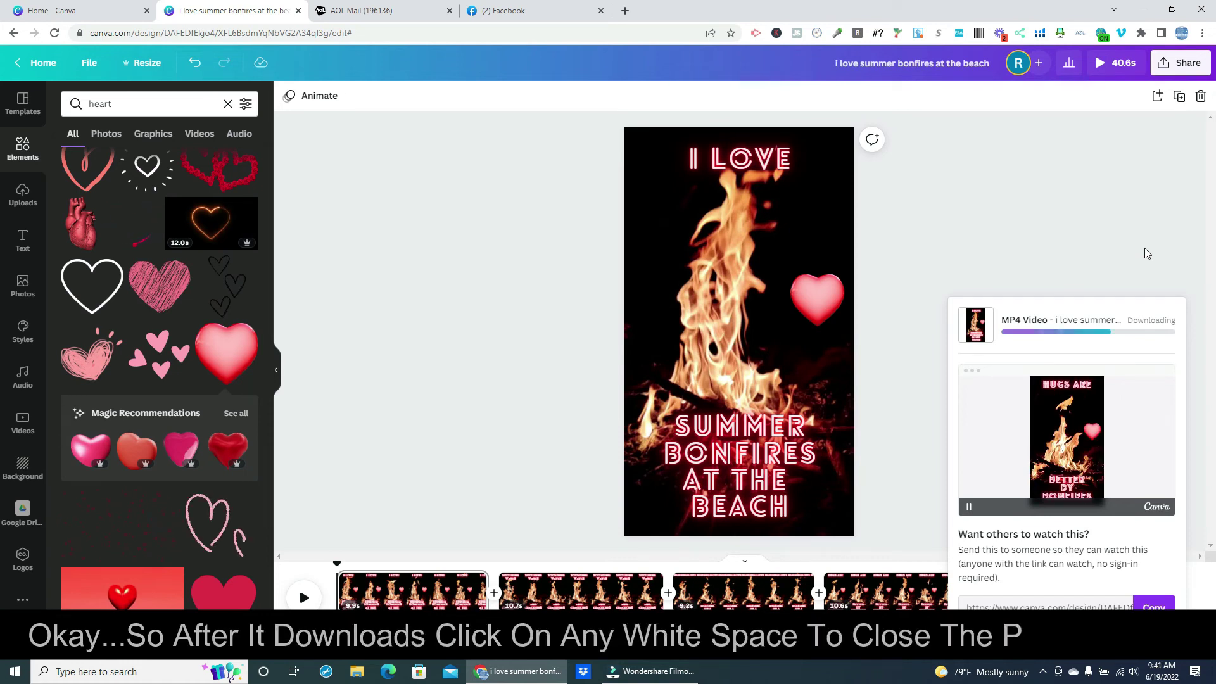
click(1145, 252)
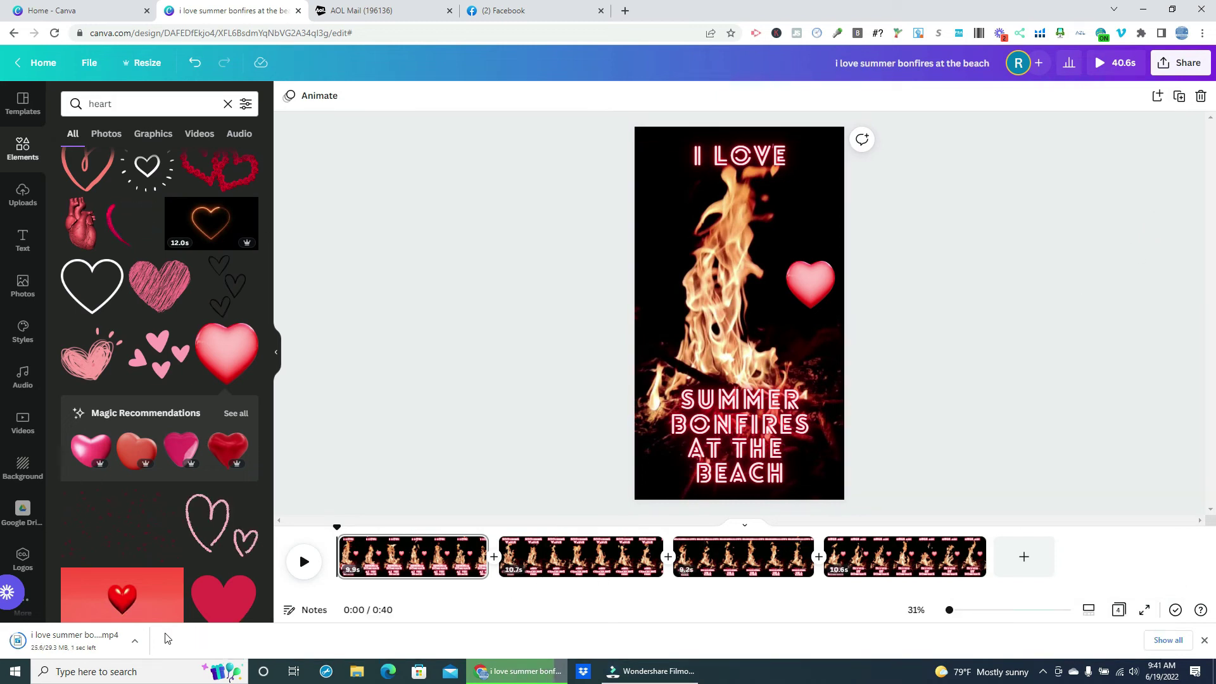
click(134, 641)
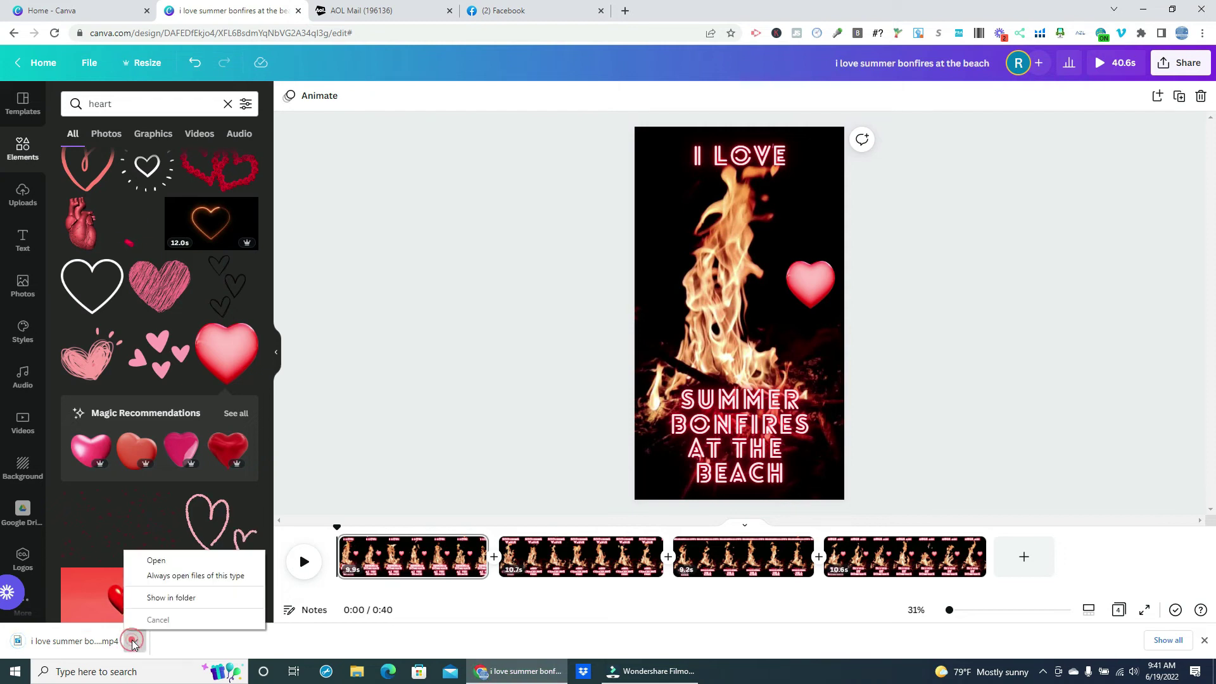
Step: Play the downloaded bonfire MP4 in Movies & TV to its 0:40 end, then close the player
click(157, 560)
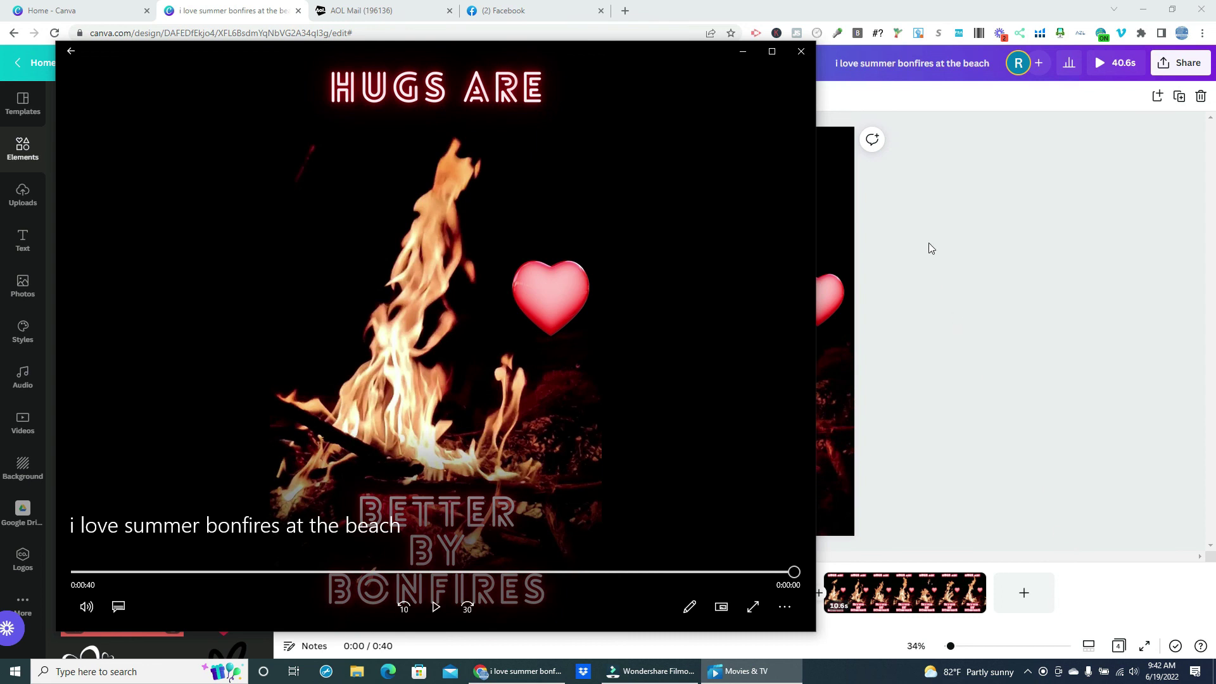
click(801, 52)
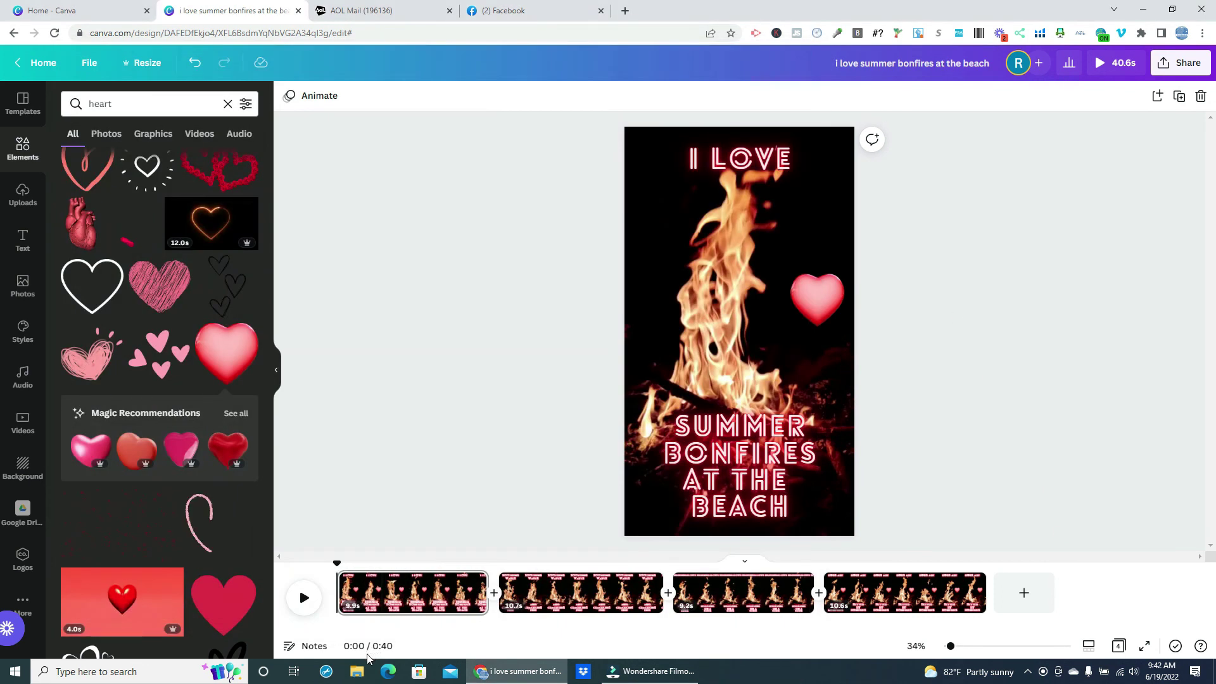
Step: Show the Downloads folder in File Explorer, listing 'i love summer bonfires at the beach.mp4' (30,035 KB)
click(357, 672)
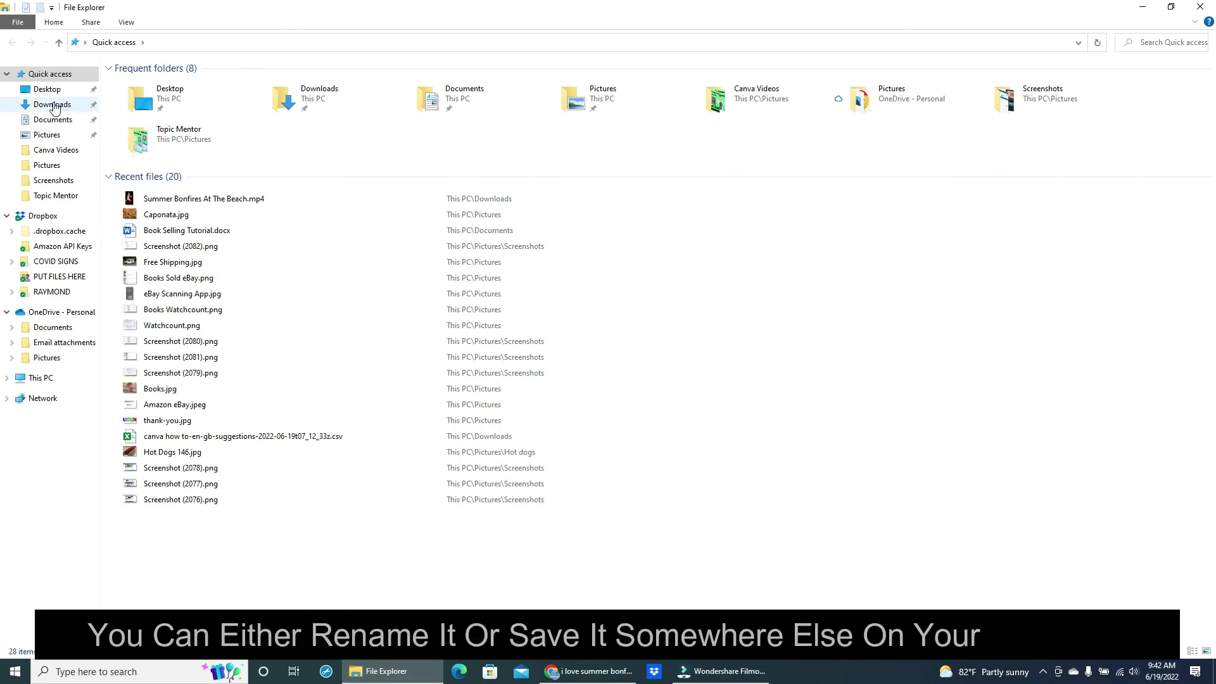
click(55, 107)
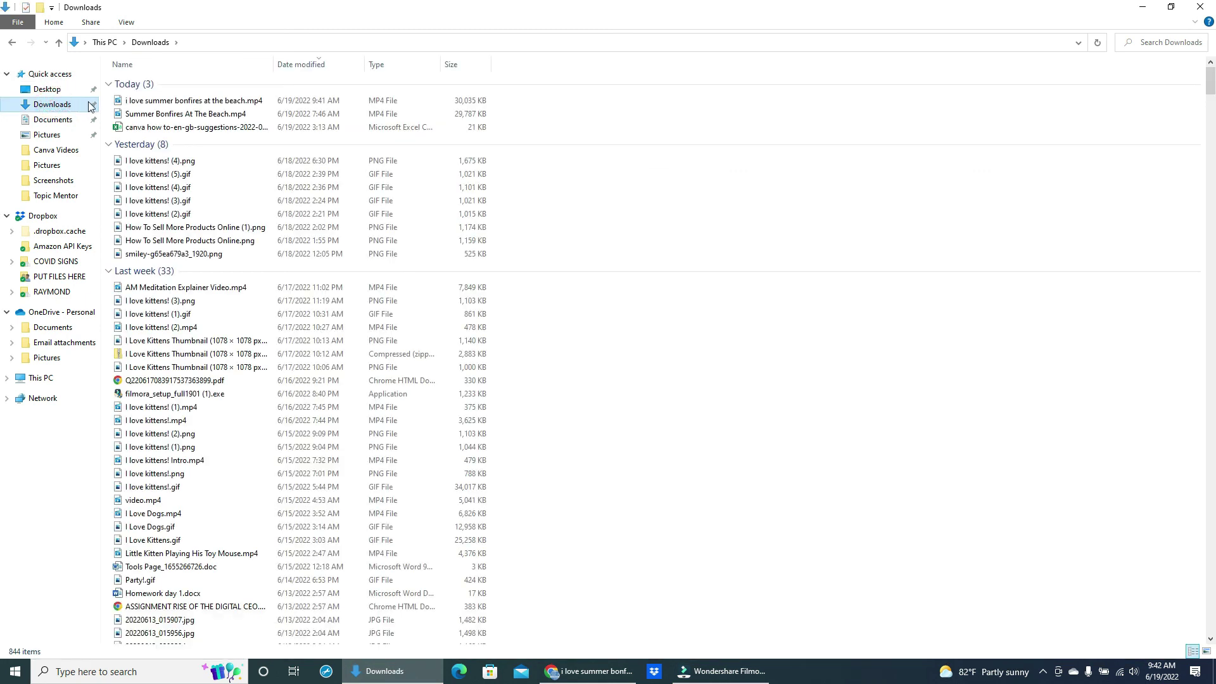